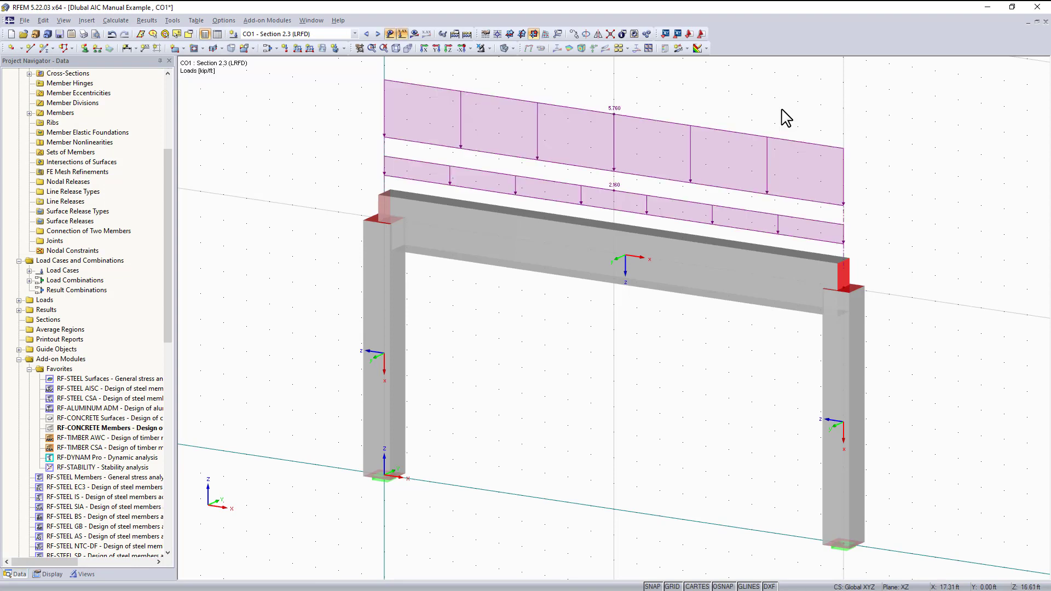
# Step: Pan the frame and display LC1 Dead, LC2 Live and combination CO1 in turn
pyautogui.moveTo(812, 113); pyautogui.dragTo(766, 135, button='middle')
pyautogui.click(349, 35)
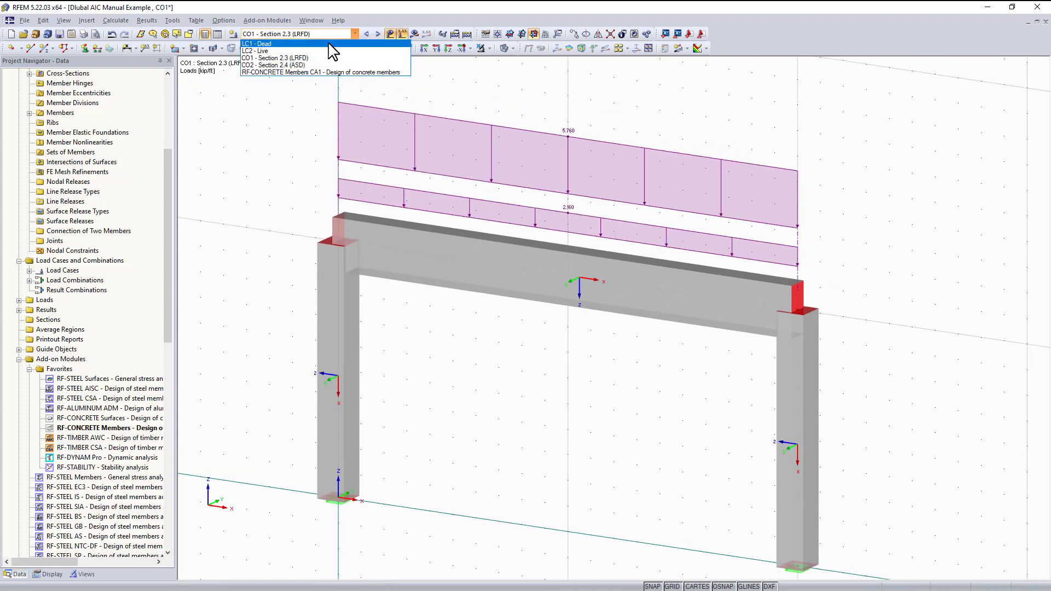
pyautogui.click(336, 42)
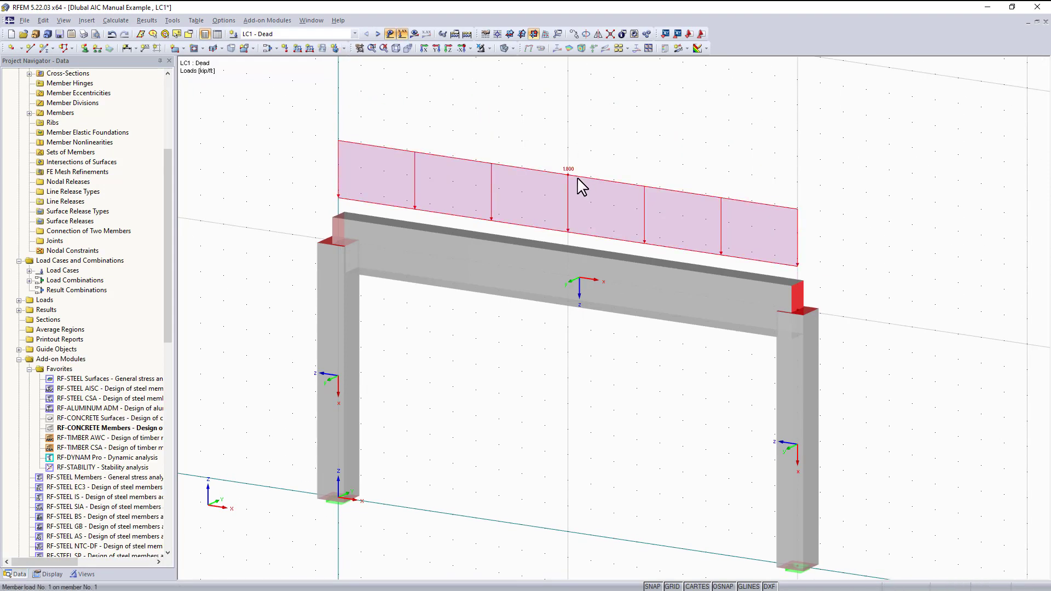
pyautogui.click(355, 34)
pyautogui.click(285, 49)
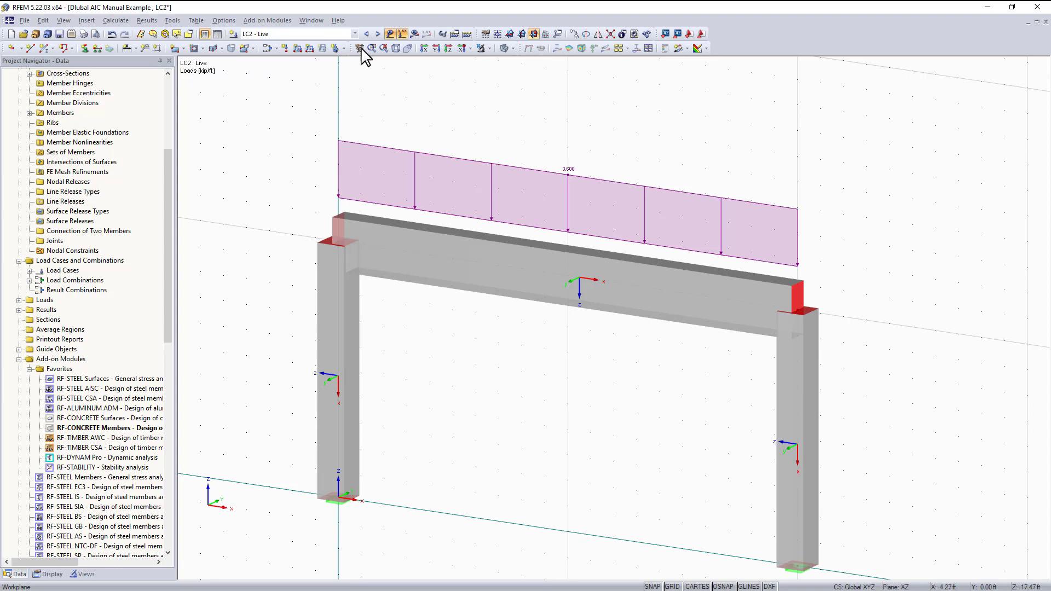
pyautogui.click(355, 34)
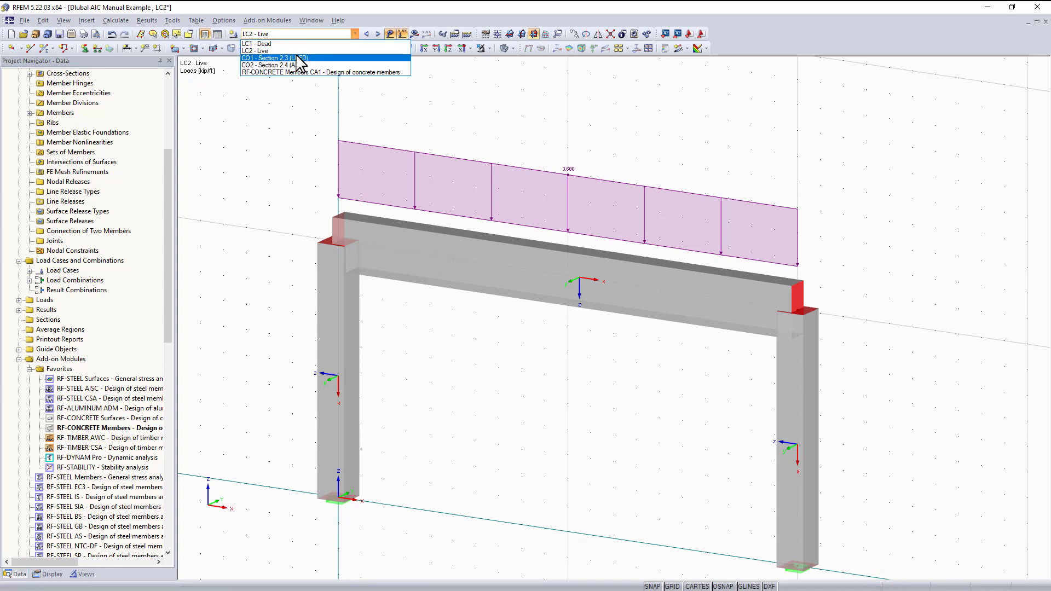
pyautogui.click(298, 57)
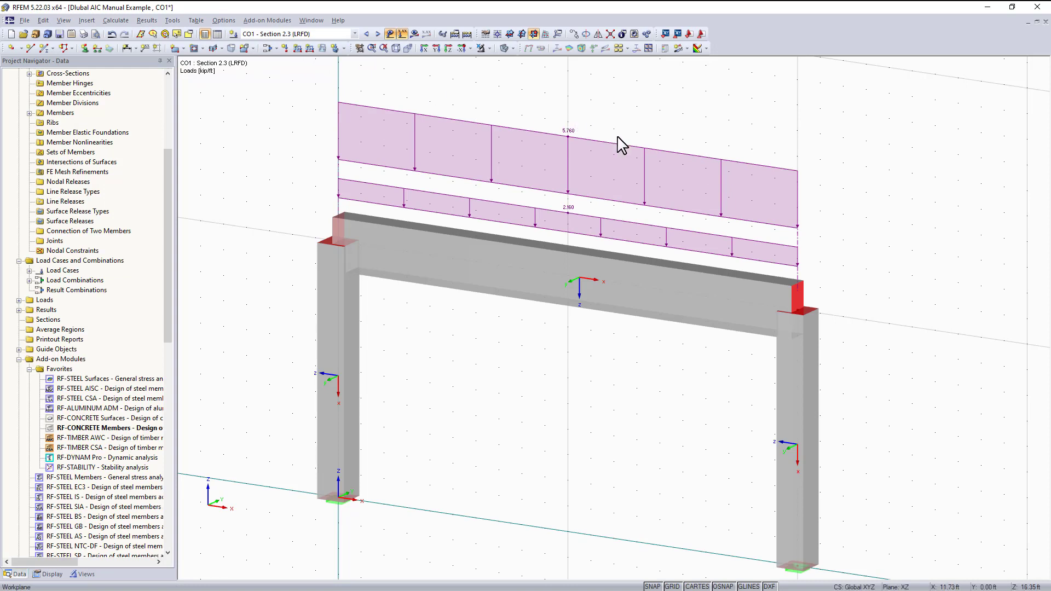
# Step: Settle on combination CO2 Section 2.4 (ASD), showing beam loads of 3.600 and 1.800 kip/ft
pyautogui.click(354, 34)
pyautogui.click(290, 66)
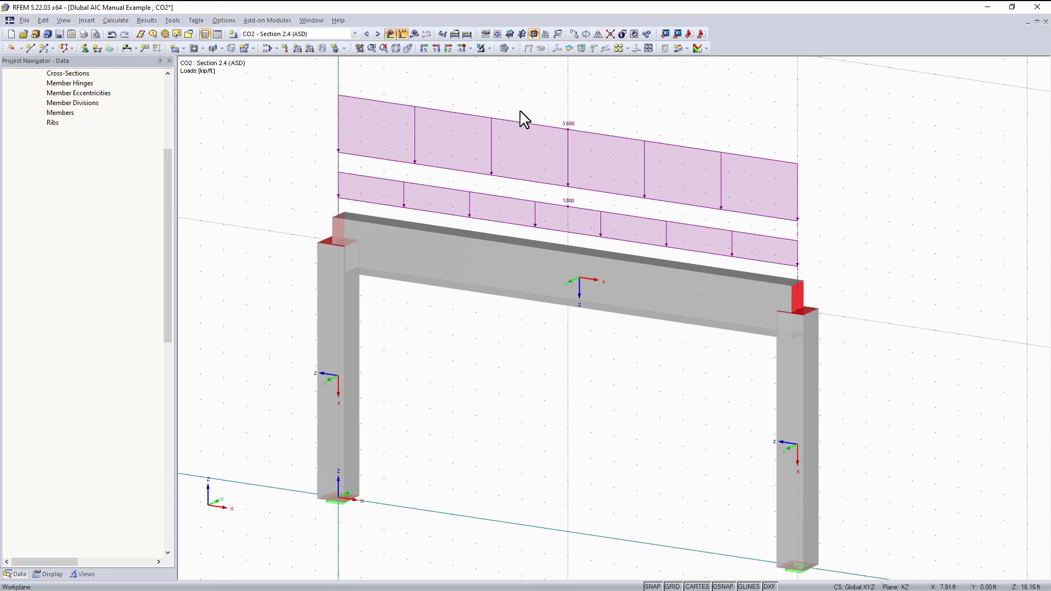
pyautogui.click(278, 34)
pyautogui.click(279, 34)
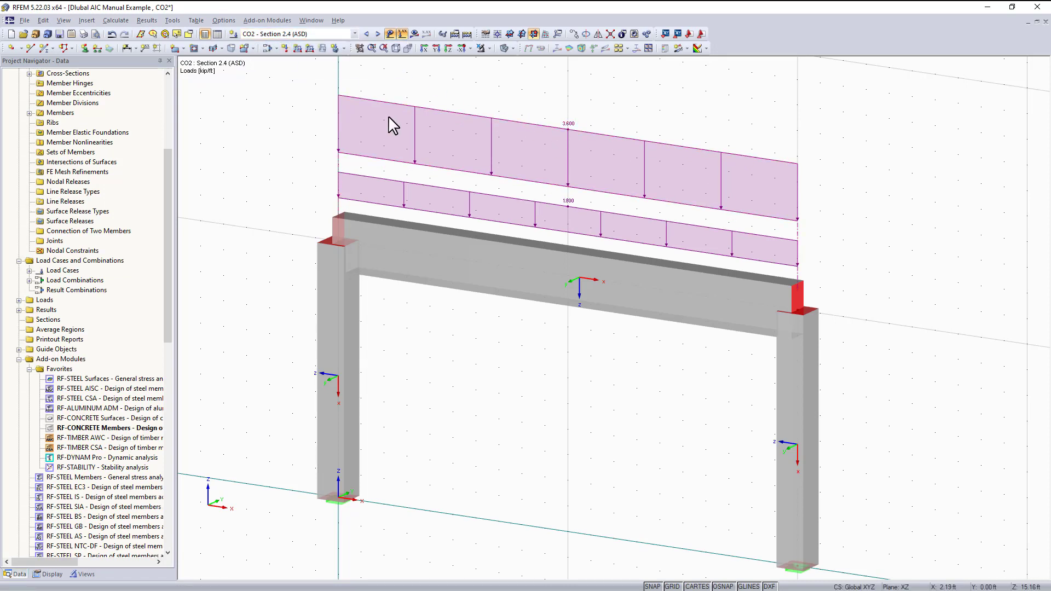
pyautogui.scroll(5, 96, 264)
pyautogui.scroll(-9, 97, 264)
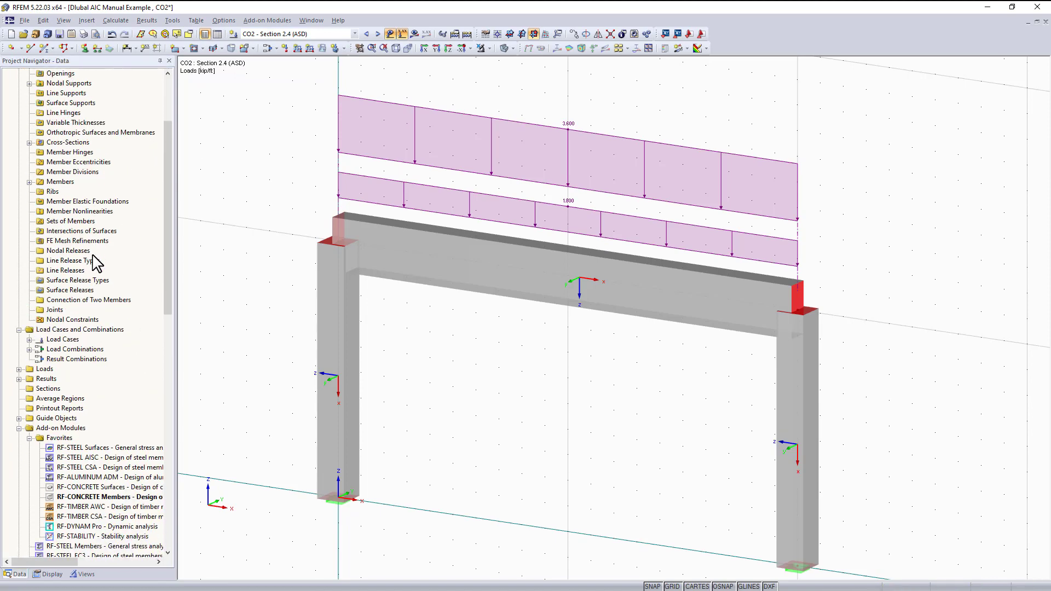
pyautogui.scroll(-2, 96, 264)
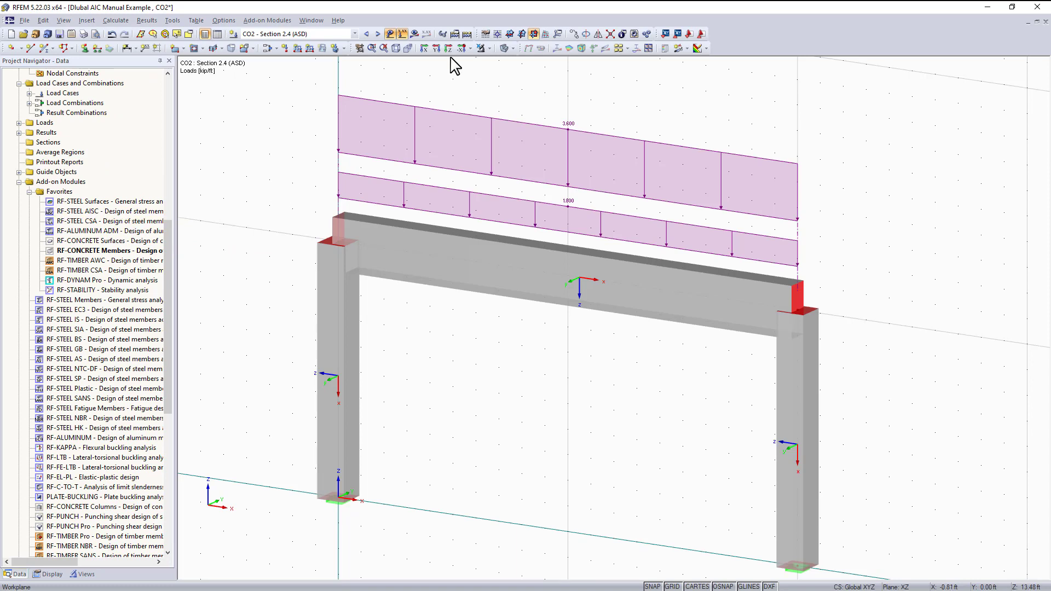
# Step: Launch RF-CONCRETE Members from Add-on Modules > Design - Concrete, opening case CA1
pyautogui.click(273, 20)
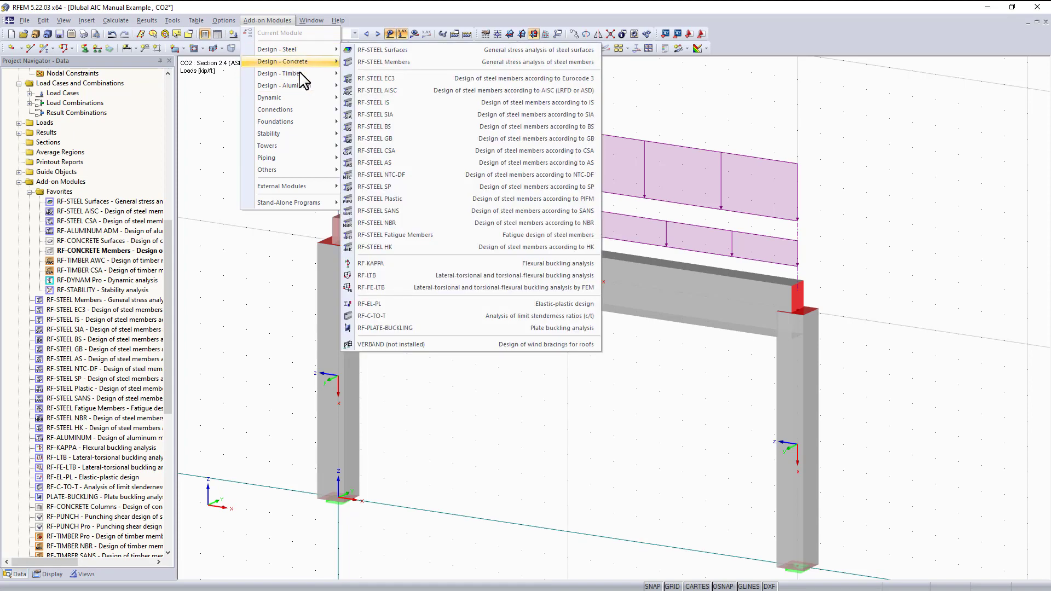
pyautogui.moveTo(296, 62)
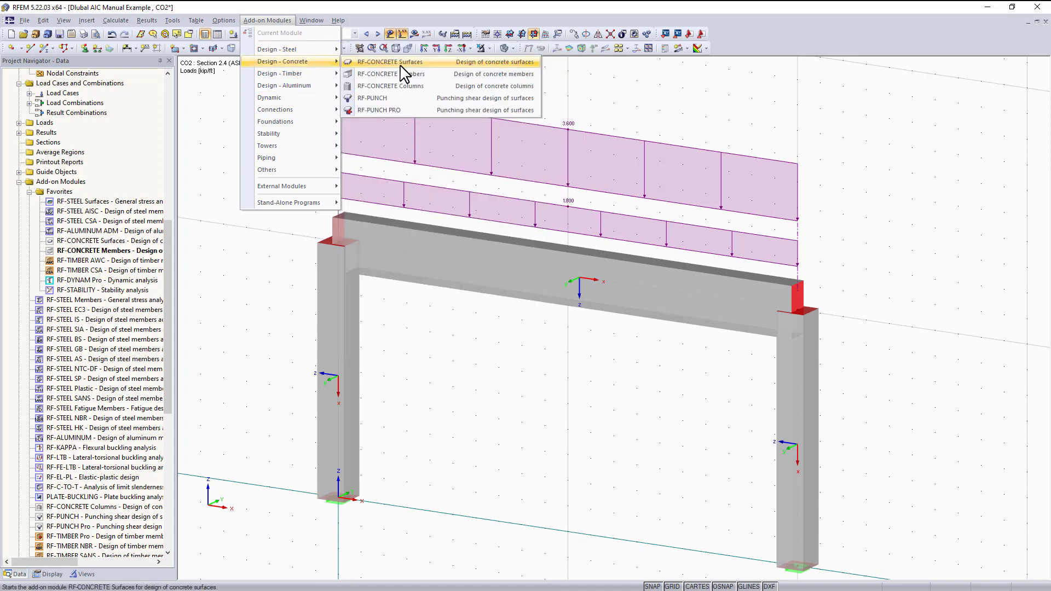
pyautogui.click(402, 77)
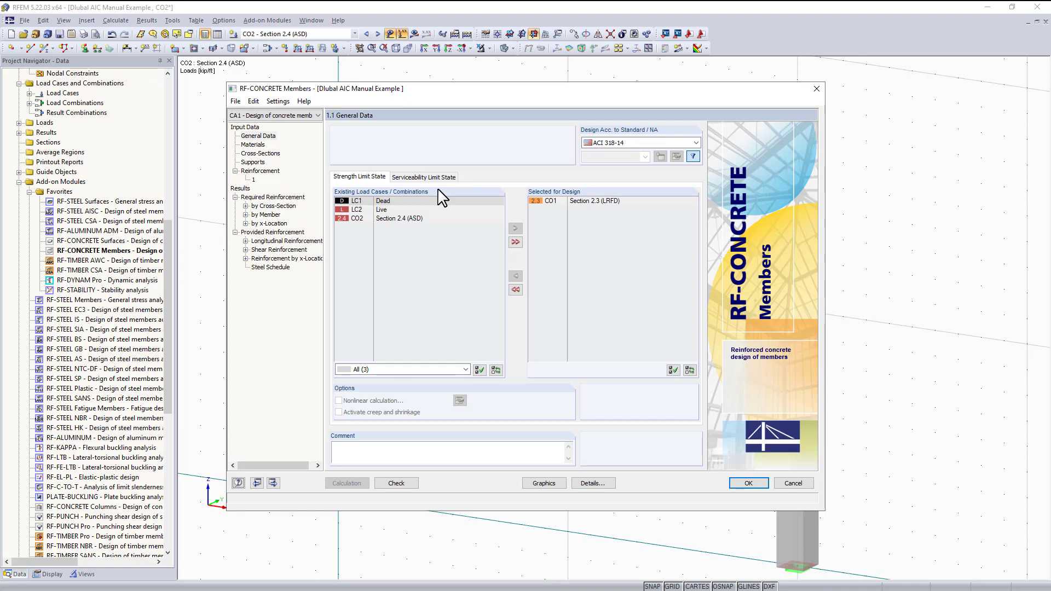
# Step: Keep ACI 318-14 as the design standard and bring up the Serviceability Limit State load selection
pyautogui.click(622, 142)
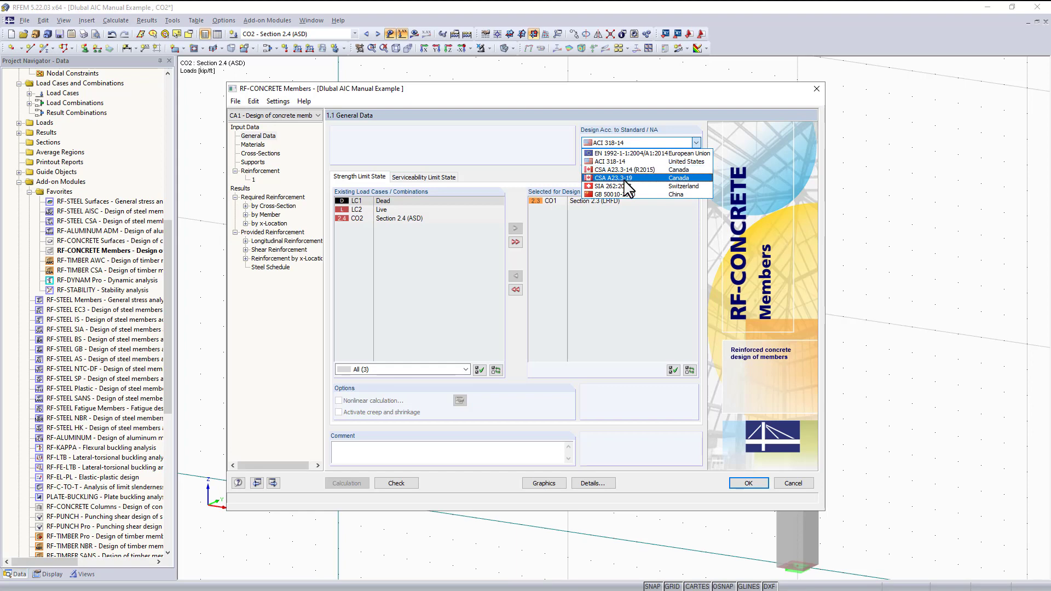
pyautogui.click(534, 166)
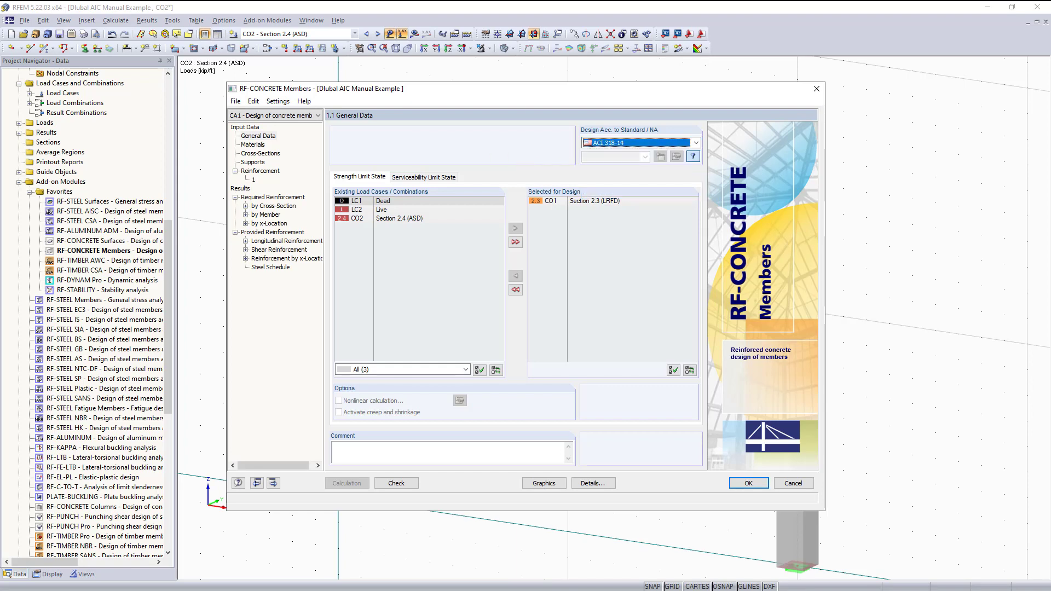
pyautogui.click(649, 142)
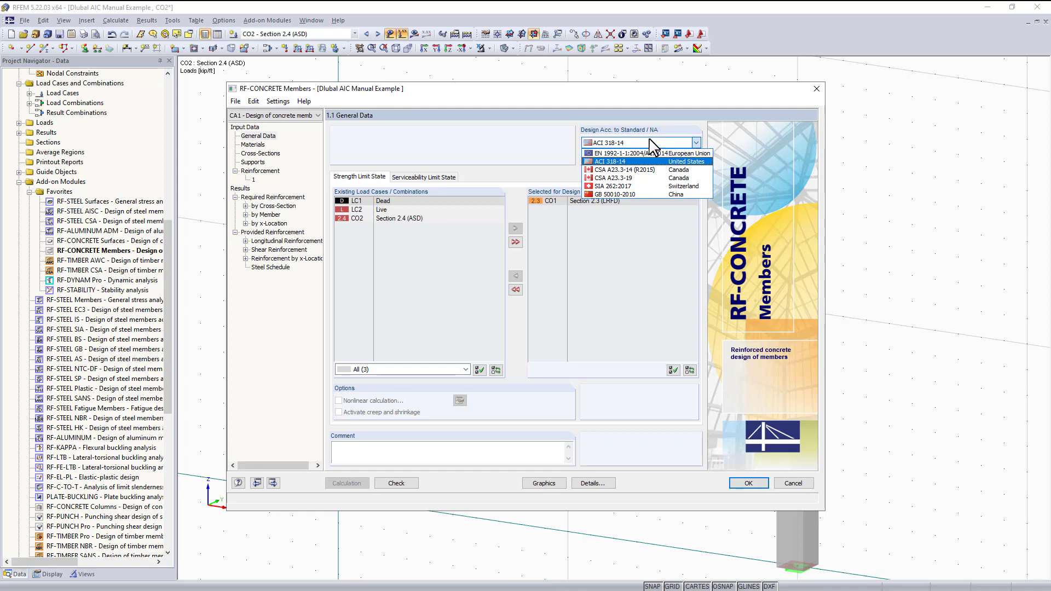
pyautogui.click(650, 141)
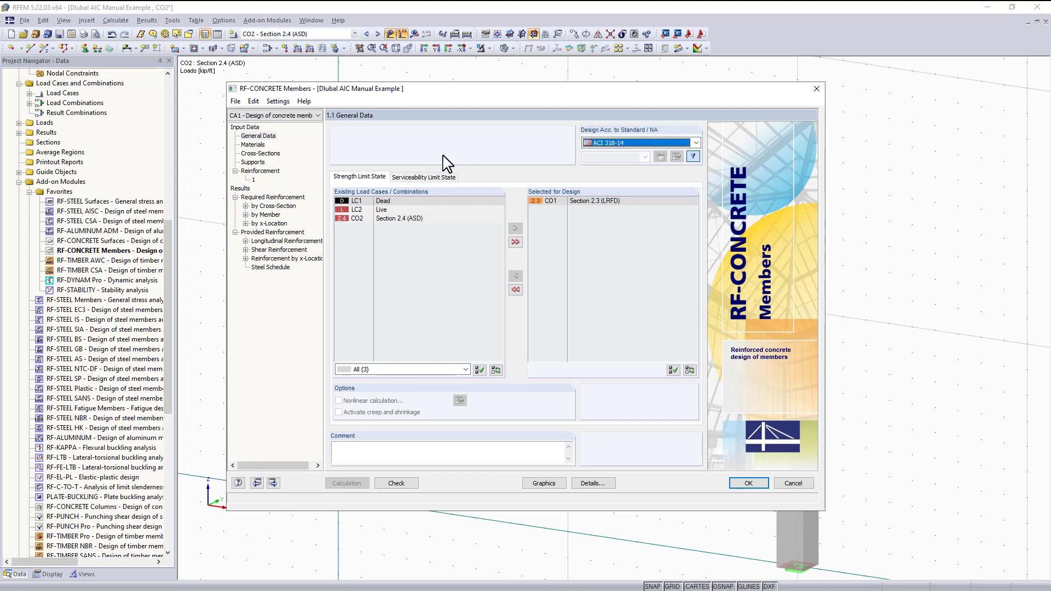
pyautogui.click(616, 143)
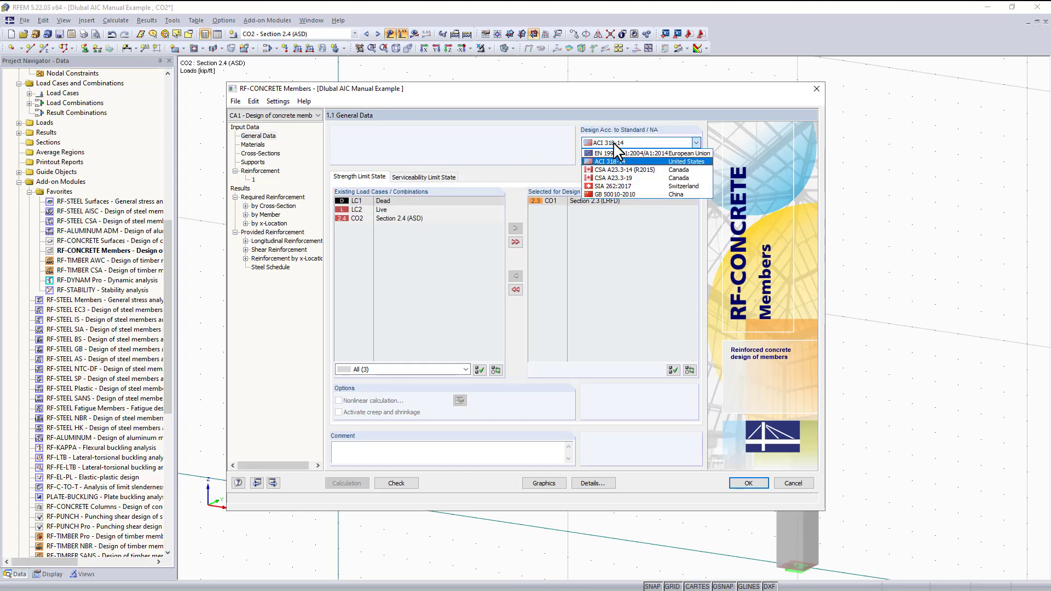
pyautogui.click(616, 144)
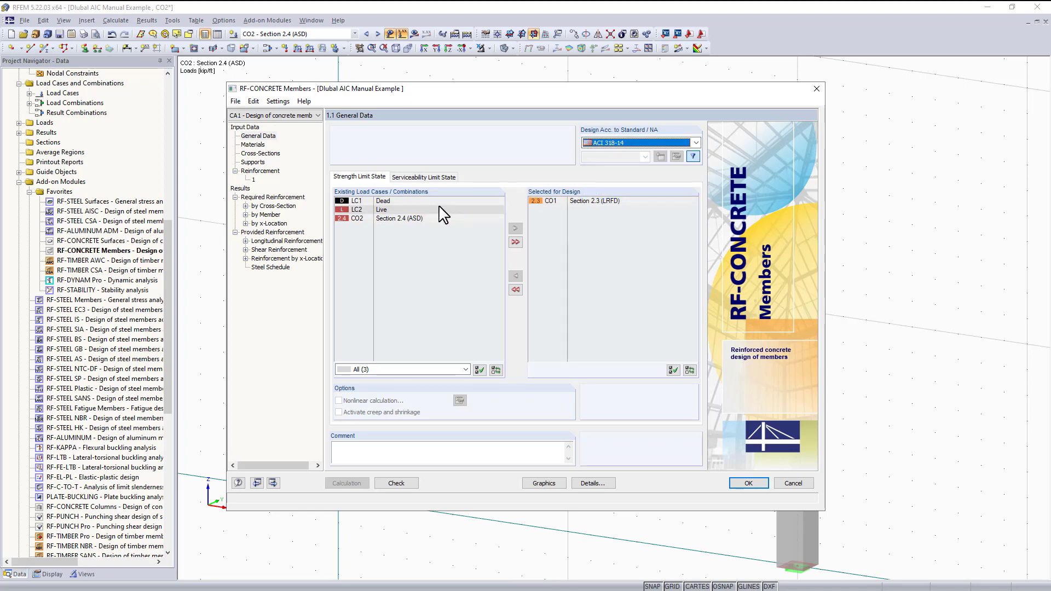
pyautogui.click(425, 179)
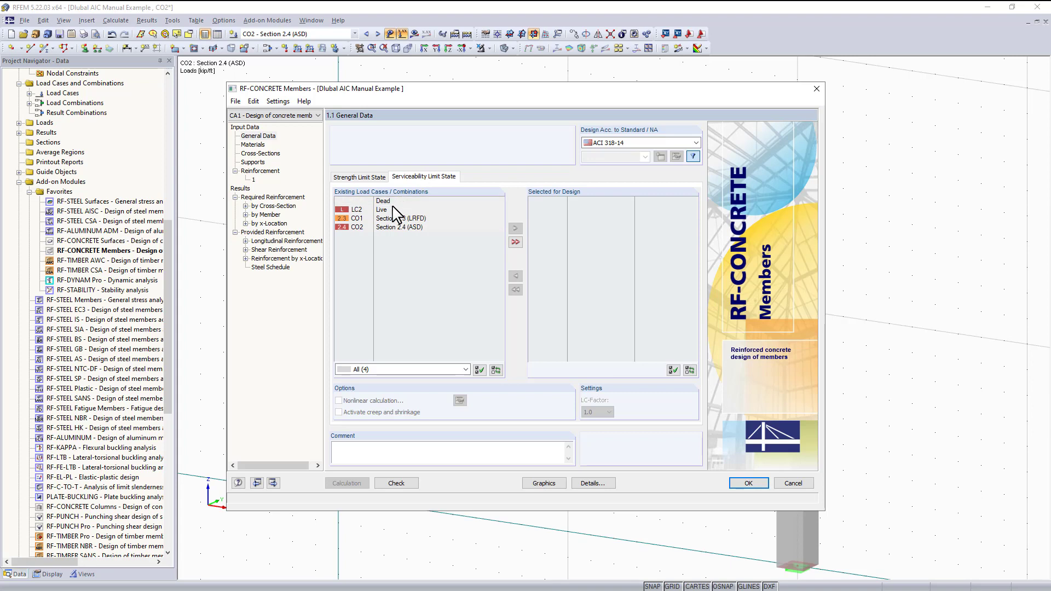
# Step: Add CO2 Section 2.4 (ASD) to the serviceability Selected for Design list
pyautogui.click(386, 228)
pyautogui.click(515, 227)
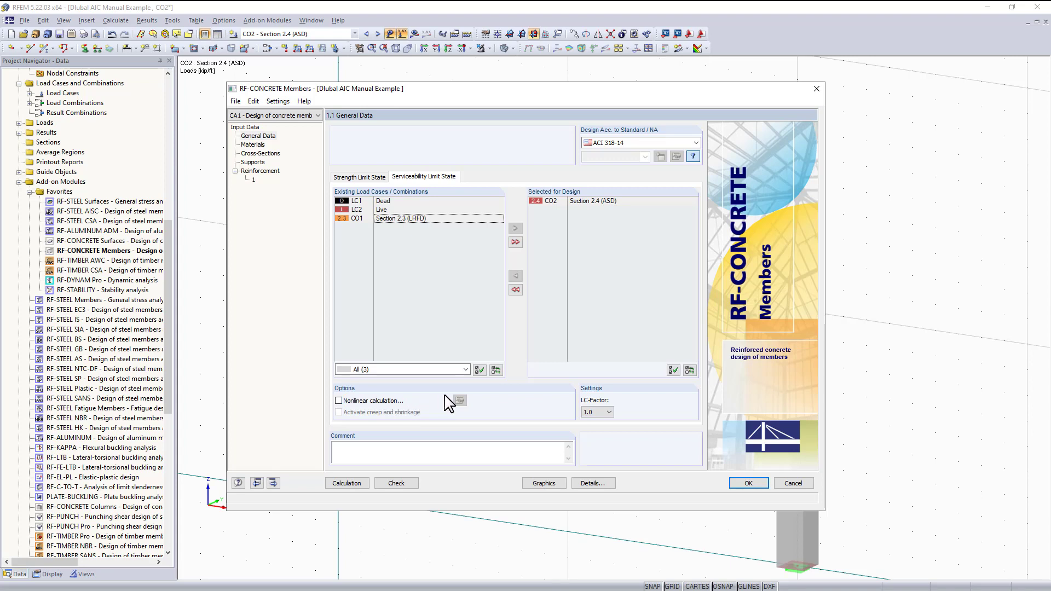
# Step: Review the Materials page, then view Cross-Sections with Rectangle 11/25 and Rectangle 14/14
pyautogui.click(255, 145)
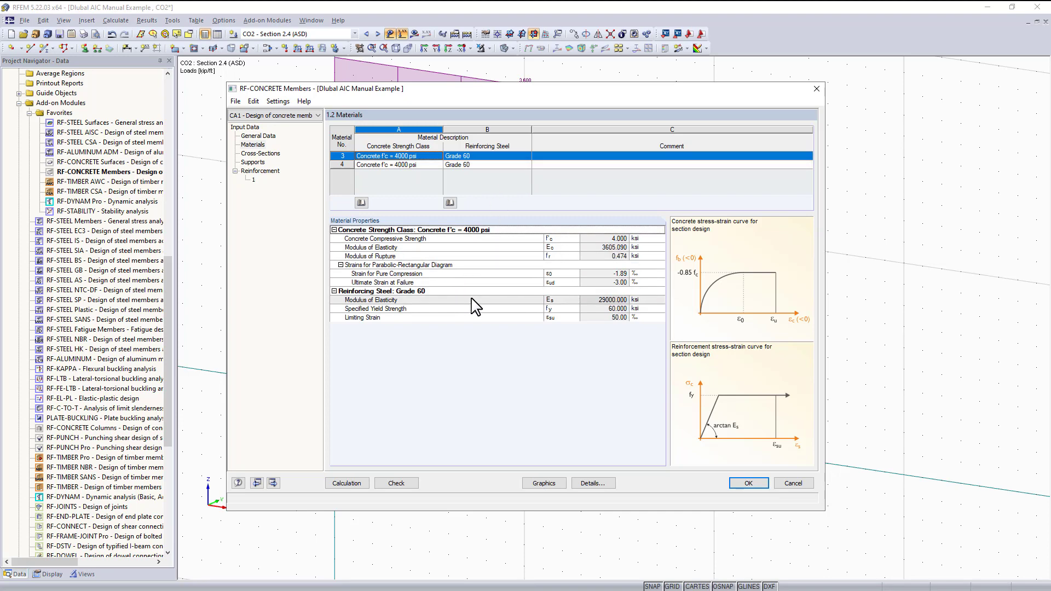
pyautogui.click(251, 154)
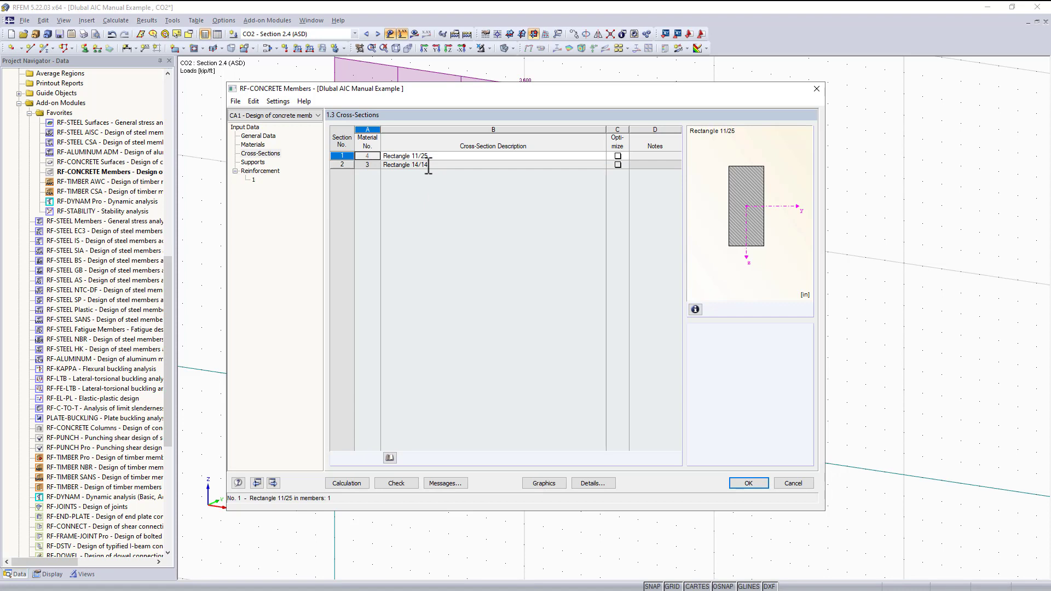
# Step: Check in the model which members use Rectangle 14/14 and Rectangle 11/25
pyautogui.moveTo(452, 95); pyautogui.dragTo(472, 335)
pyautogui.click(417, 406)
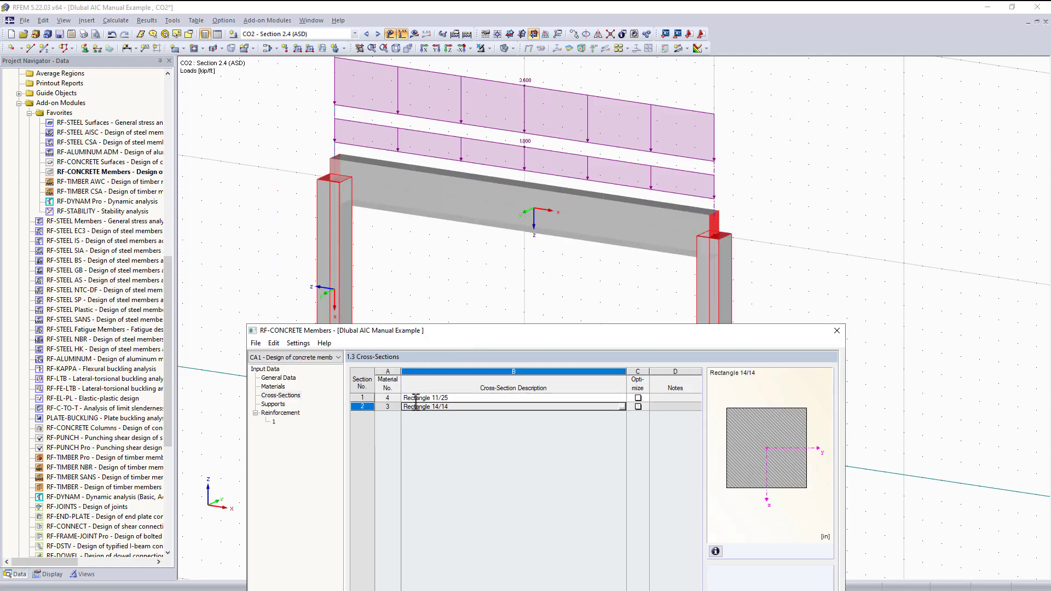
pyautogui.click(417, 397)
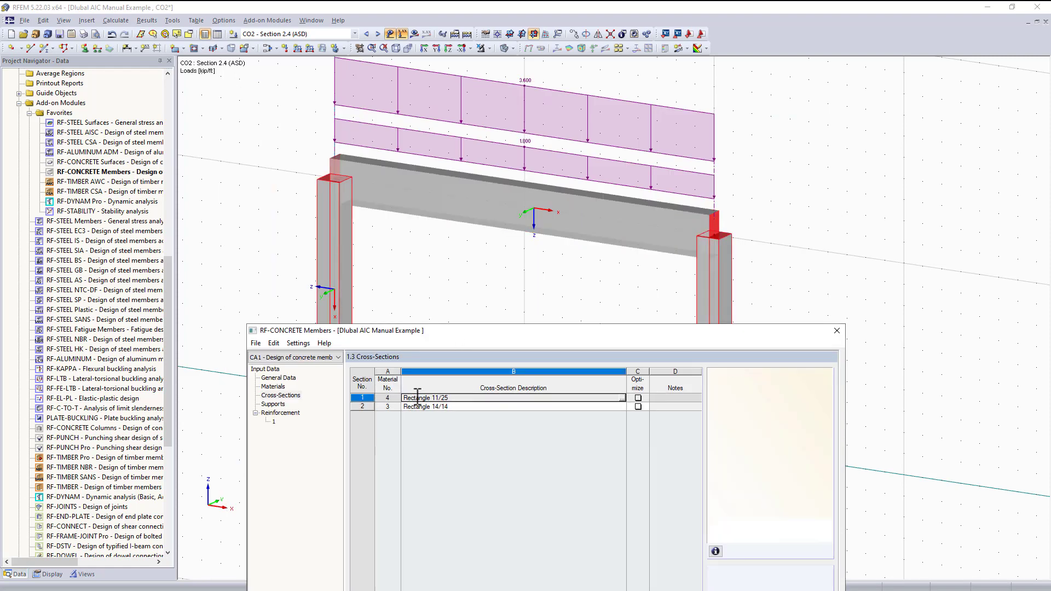
pyautogui.press('Down')
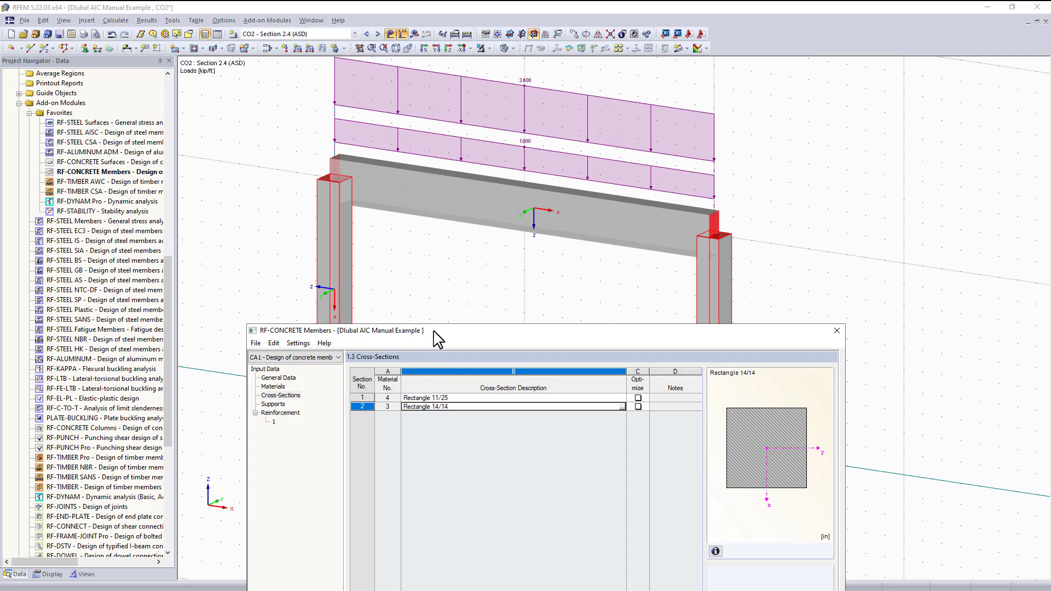
# Step: Return the dialog, go to the Supports page and start picking nodal supports
pyautogui.moveTo(437, 333); pyautogui.dragTo(438, 141)
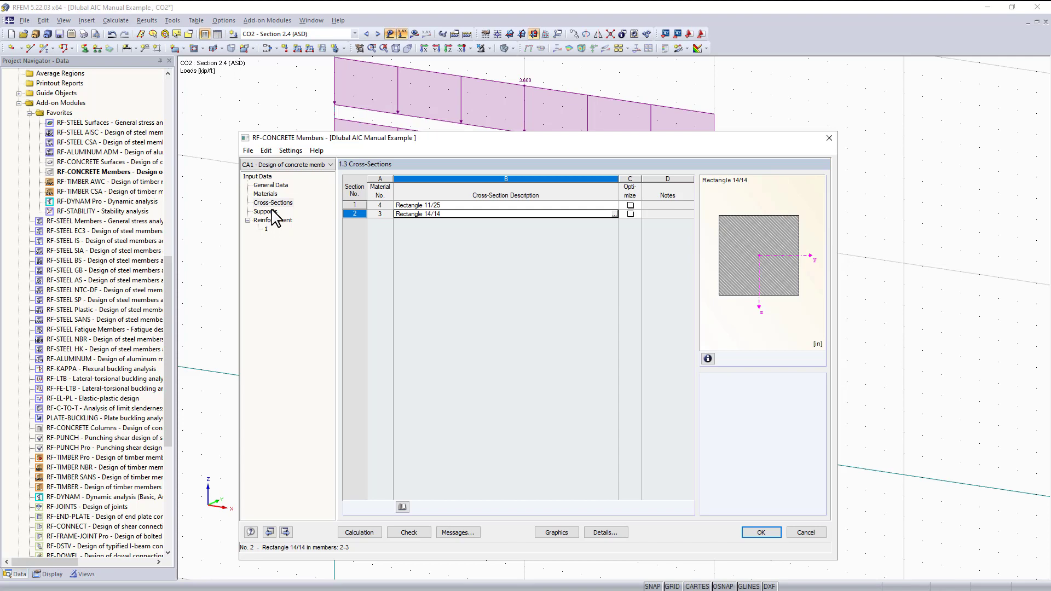
pyautogui.click(273, 211)
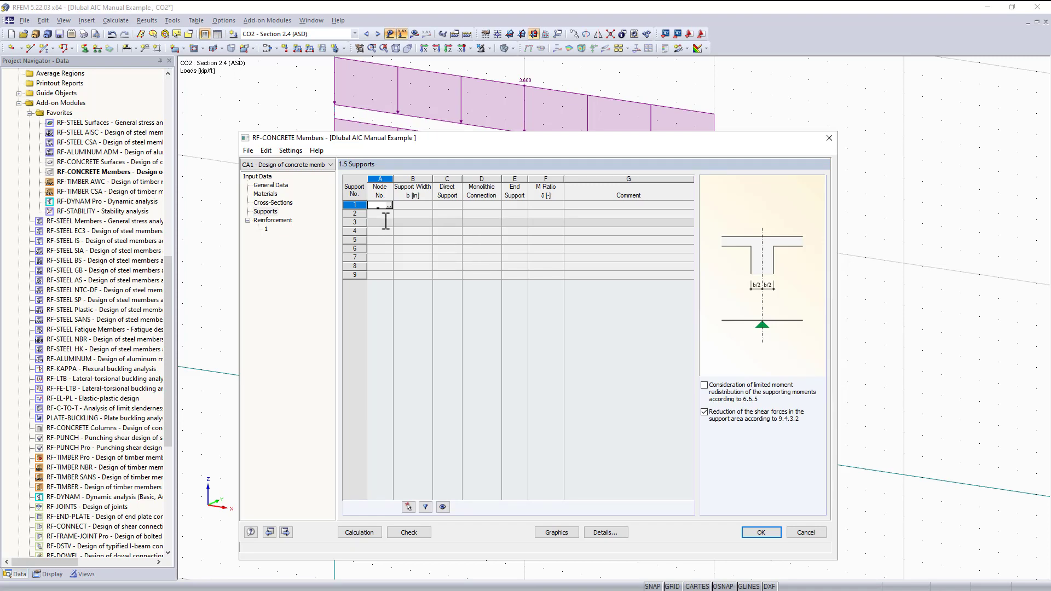
pyautogui.click(389, 205)
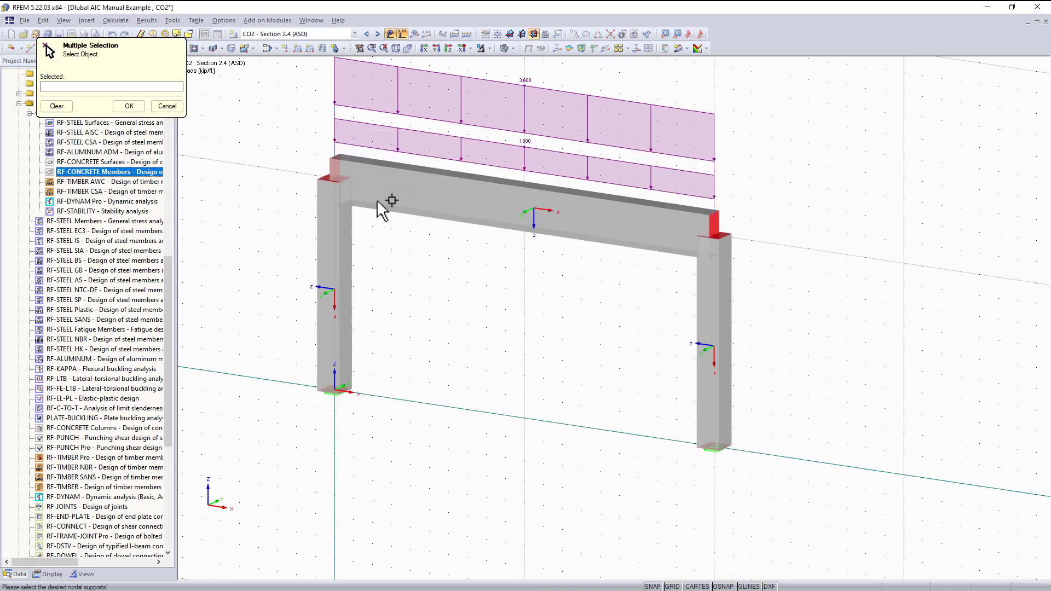
# Step: Pick the two column-top nodes 1 and 2 as supports in the model
pyautogui.click(336, 180)
pyautogui.click(713, 225)
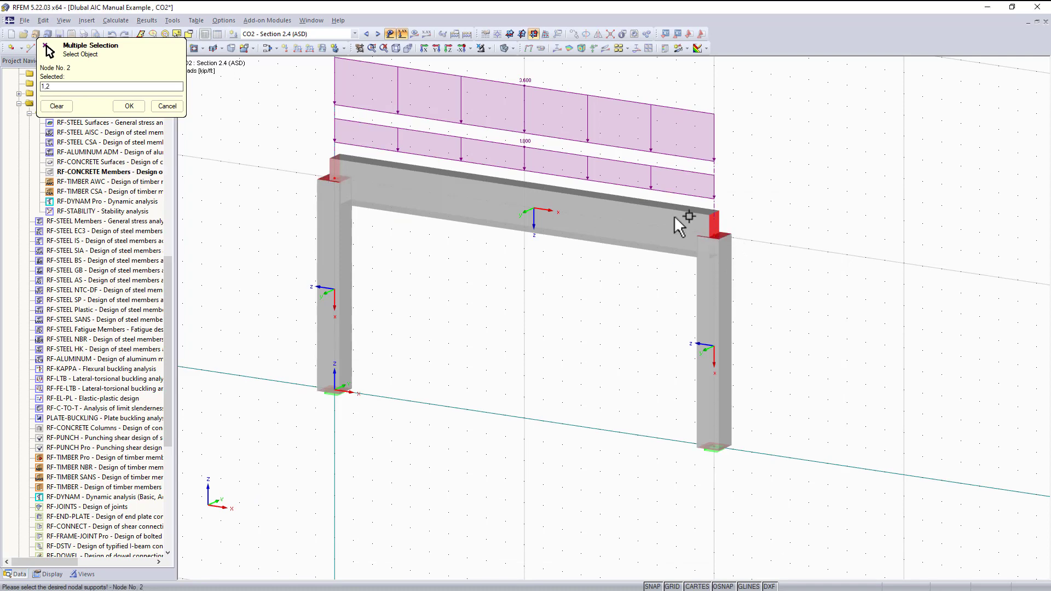
pyautogui.click(129, 107)
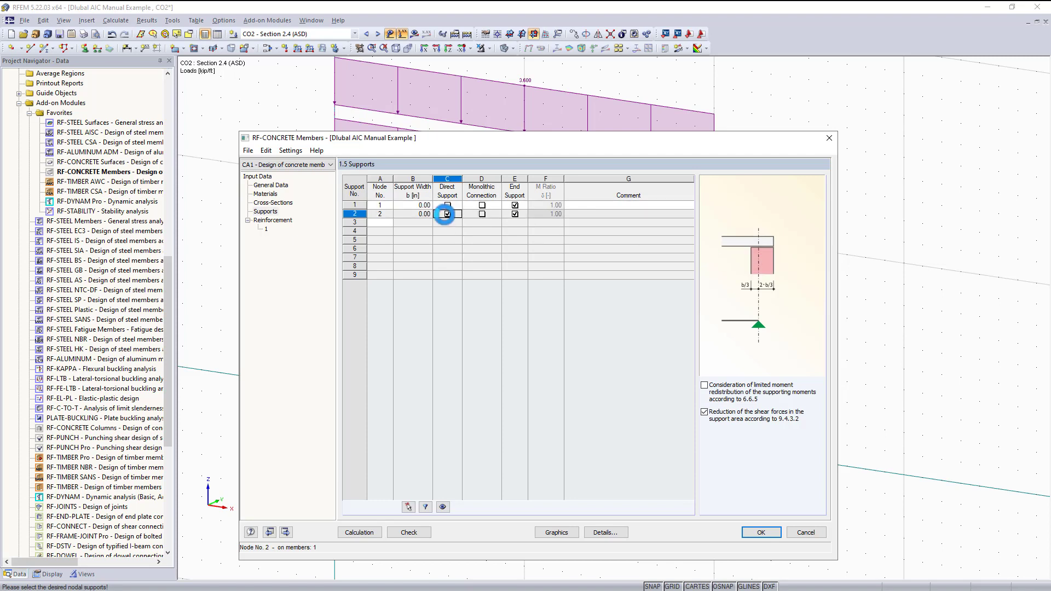
# Step: Make nodes 1 and 2 end supports only, clearing direct support and monolithic connection
pyautogui.click(448, 205)
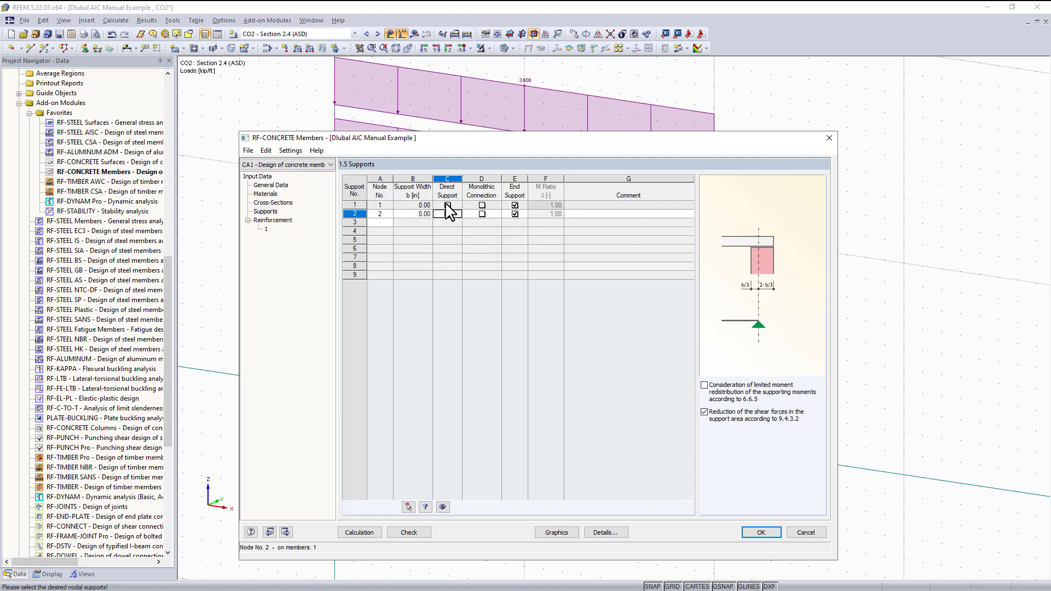
pyautogui.click(514, 215)
pyautogui.click(515, 215)
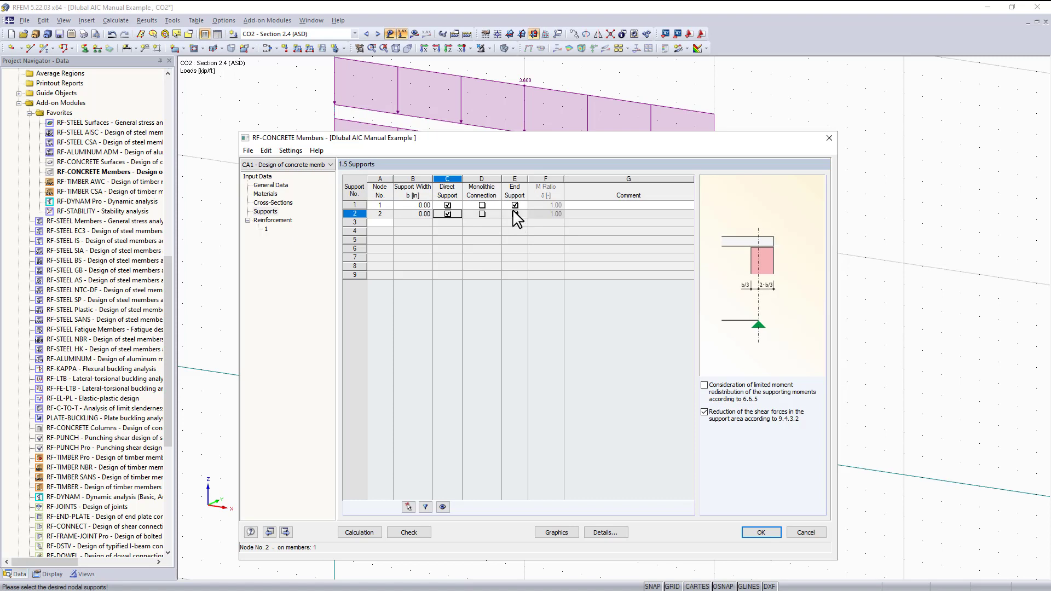
pyautogui.click(482, 205)
pyautogui.click(483, 214)
pyautogui.click(482, 214)
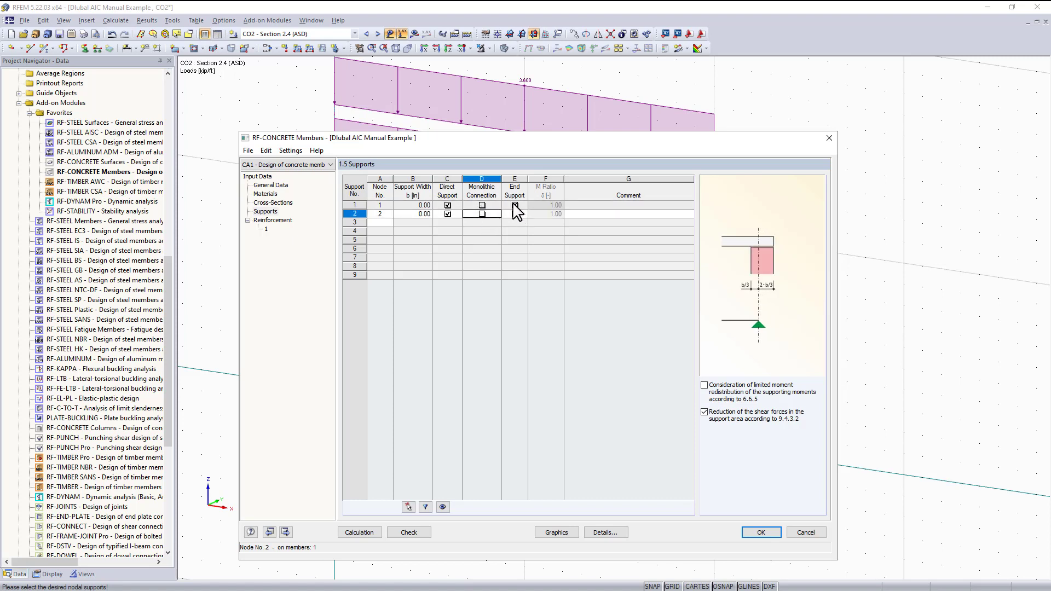
pyautogui.click(482, 205)
pyautogui.click(515, 214)
pyautogui.click(514, 205)
pyautogui.click(515, 214)
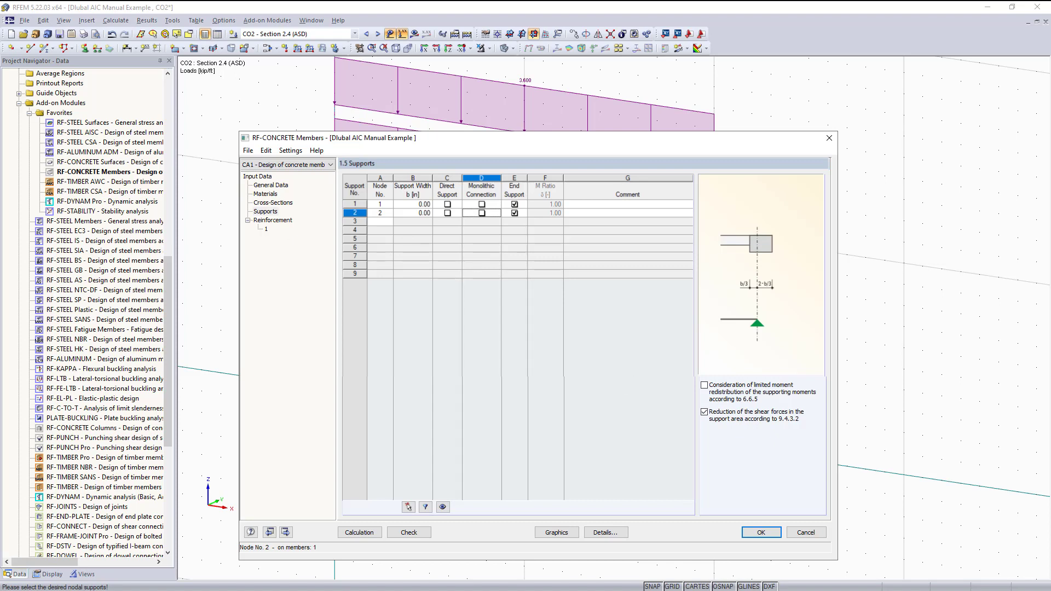
# Step: Name reinforcement group 1 'Columns' on the Reinforcement page
pyautogui.click(279, 221)
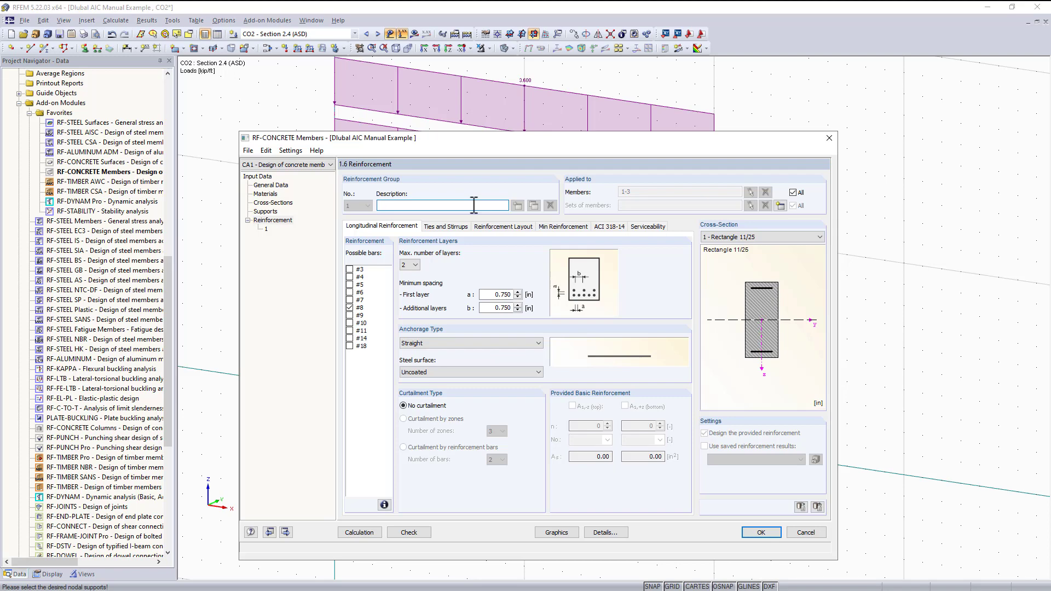
pyautogui.write('Columns')
# Step: Restrict the Columns group to members 2 and 3 by picking both columns in the model
pyautogui.click(793, 192)
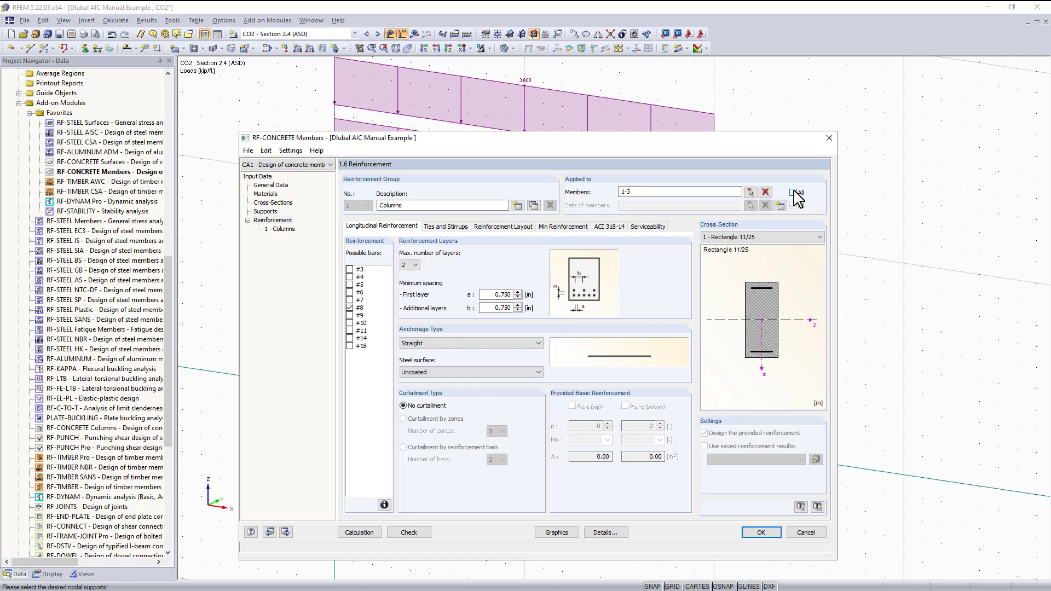
pyautogui.click(750, 192)
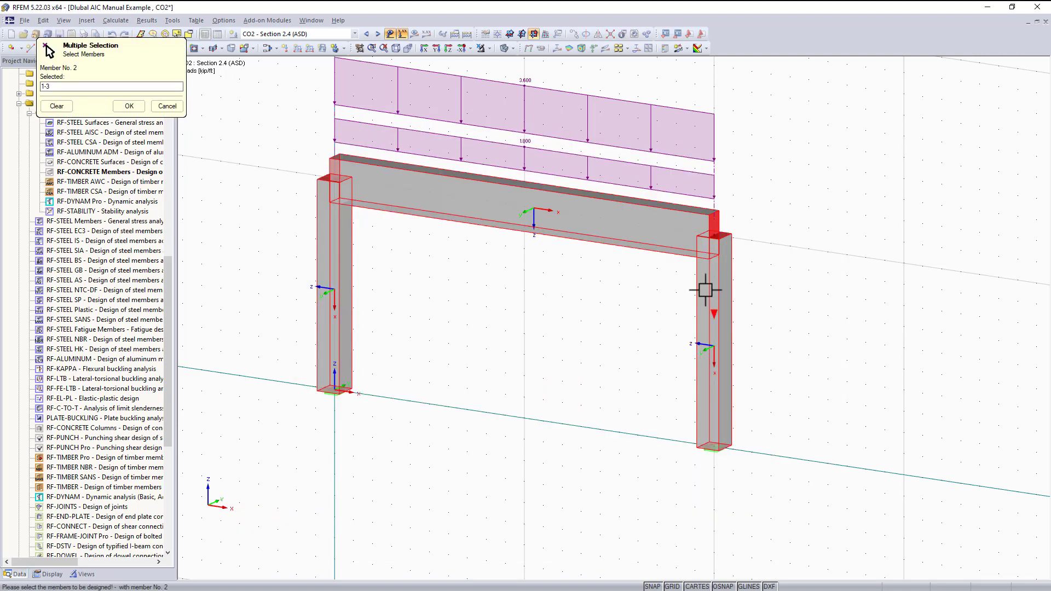
pyautogui.click(727, 290)
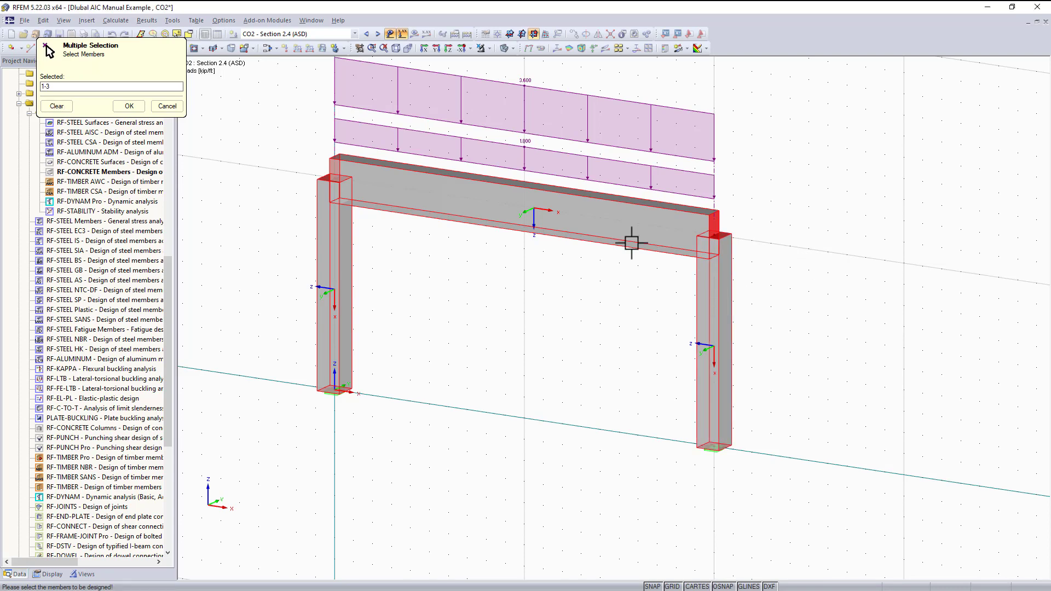
pyautogui.click(622, 235)
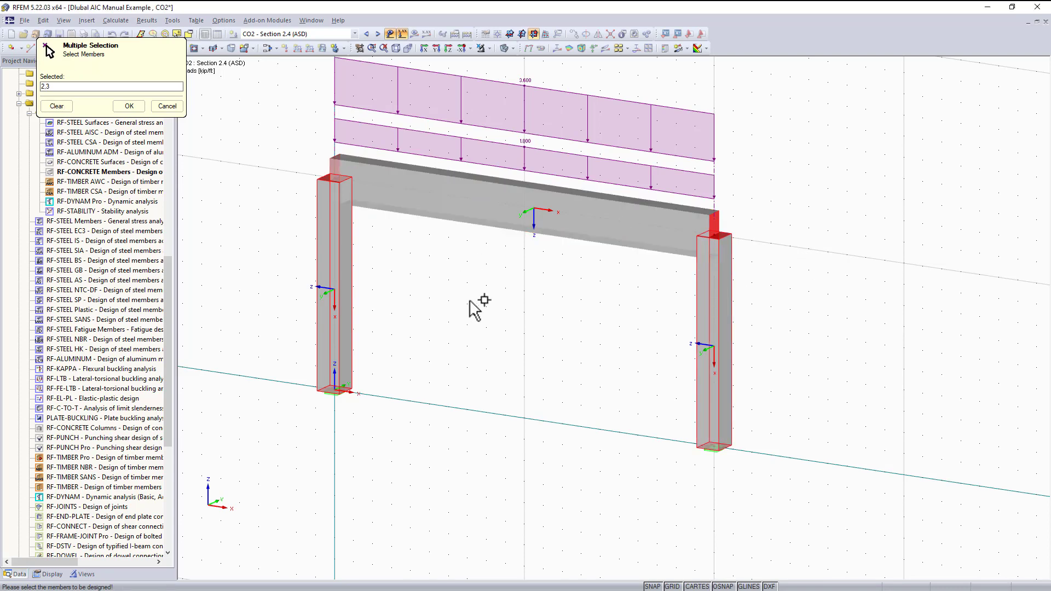
pyautogui.click(129, 106)
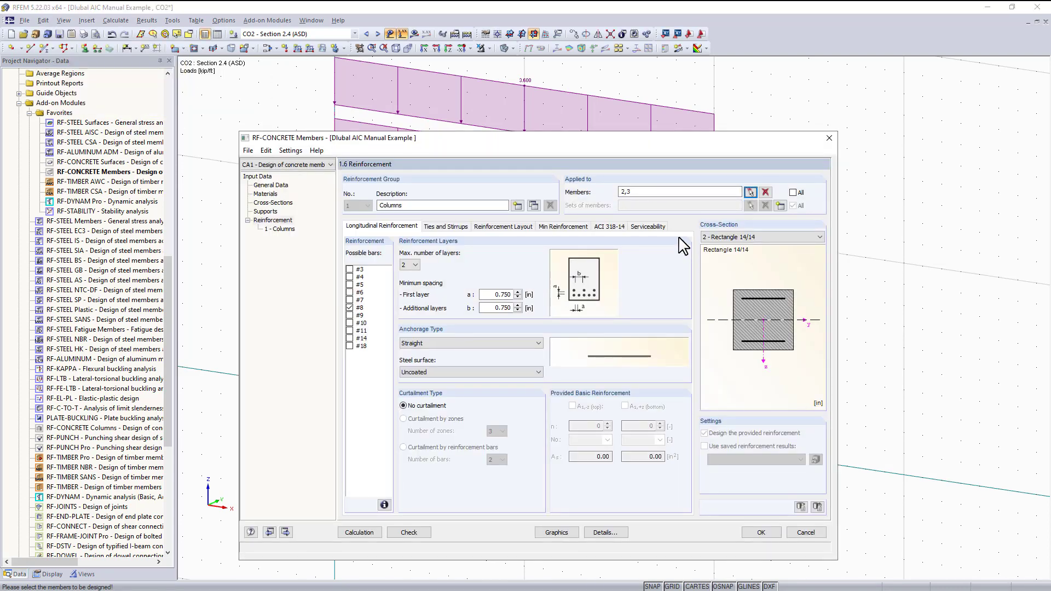
# Step: Restrict the Columns group's allowed longitudinal bar sizes to #7 and #8
pyautogui.click(349, 307)
pyautogui.click(350, 308)
pyautogui.click(350, 285)
pyautogui.click(351, 292)
pyautogui.click(351, 296)
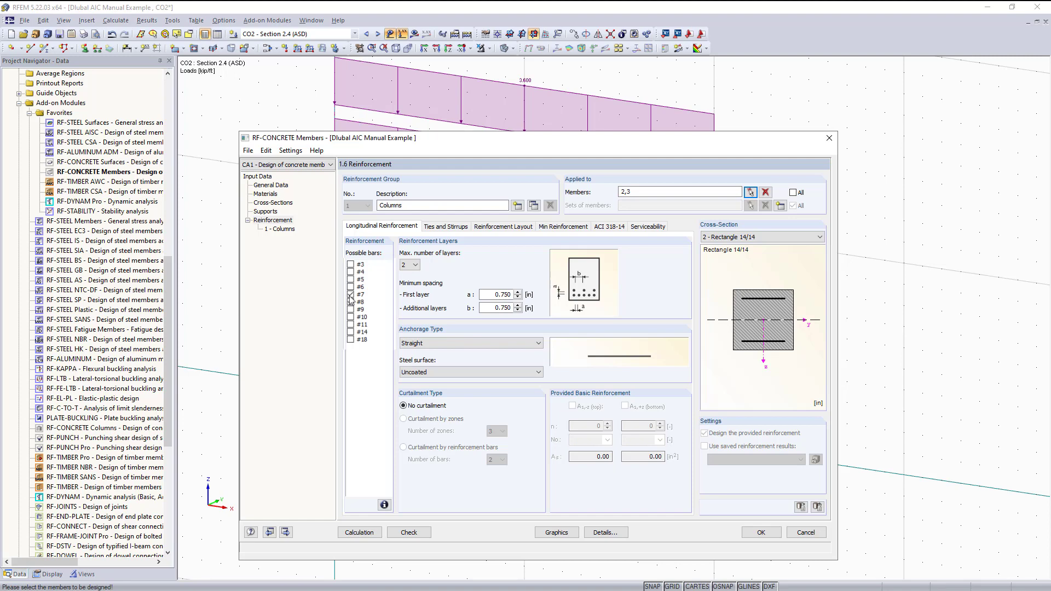
pyautogui.click(350, 301)
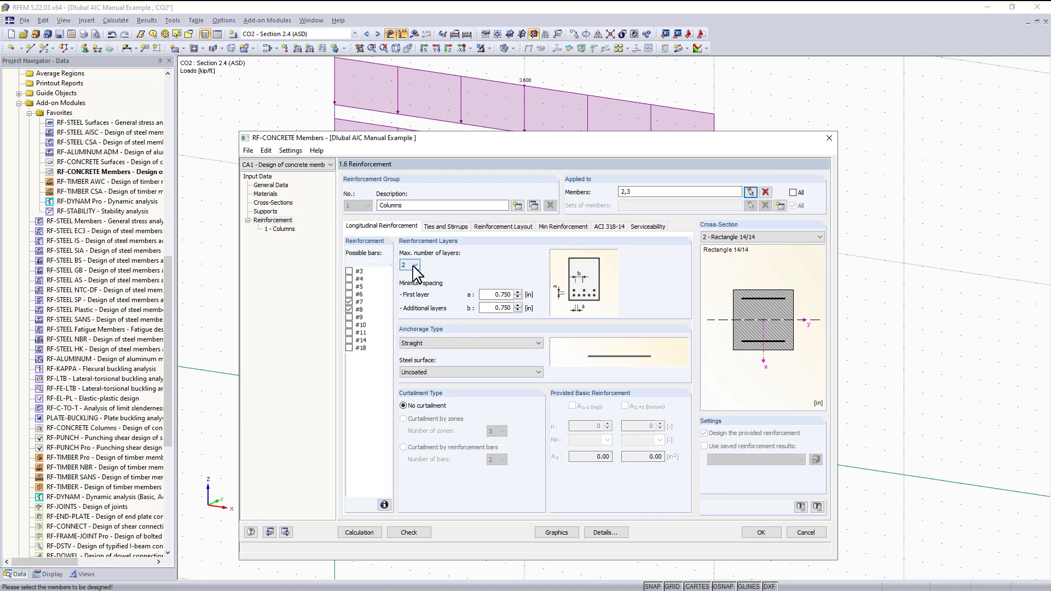
# Step: Keep the maximum number of longitudinal reinforcement layers at 2
pyautogui.click(413, 265)
pyautogui.click(412, 295)
pyautogui.click(412, 265)
pyautogui.click(410, 289)
pyautogui.click(412, 265)
pyautogui.click(409, 275)
pyautogui.click(412, 265)
pyautogui.click(412, 281)
pyautogui.click(478, 344)
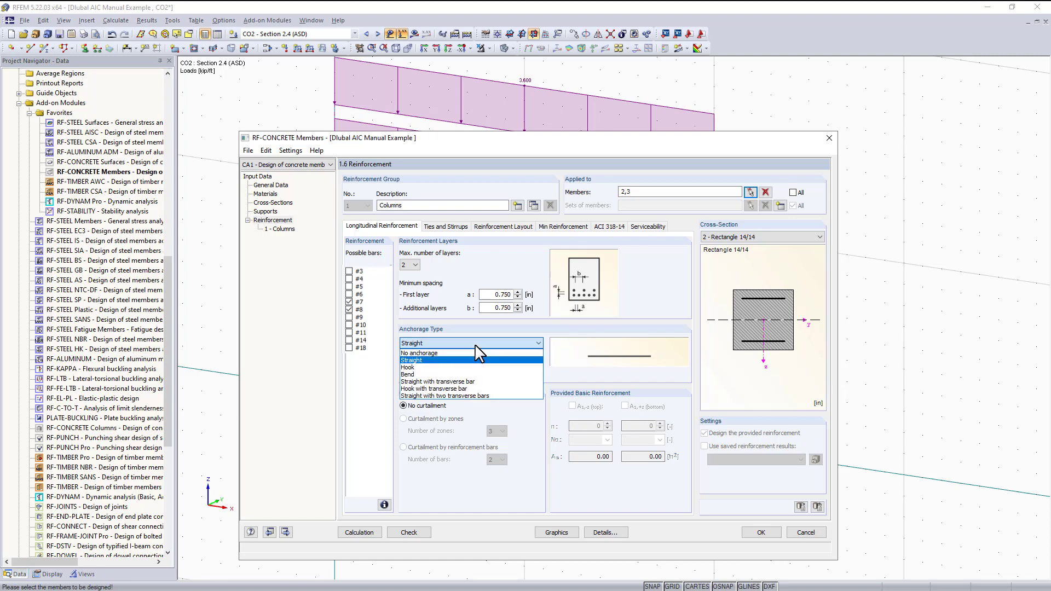
# Step: Change the anchorage type of the Columns longitudinal bars, leaving it at No anchorage
pyautogui.click(438, 381)
pyautogui.click(471, 343)
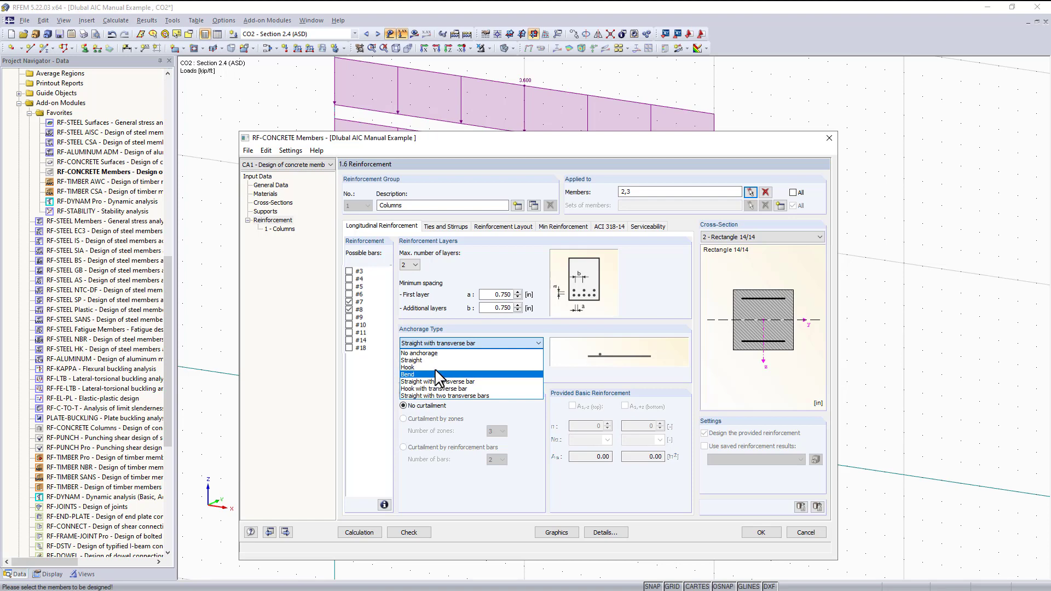
pyautogui.click(432, 367)
pyautogui.scroll(3, 476, 343)
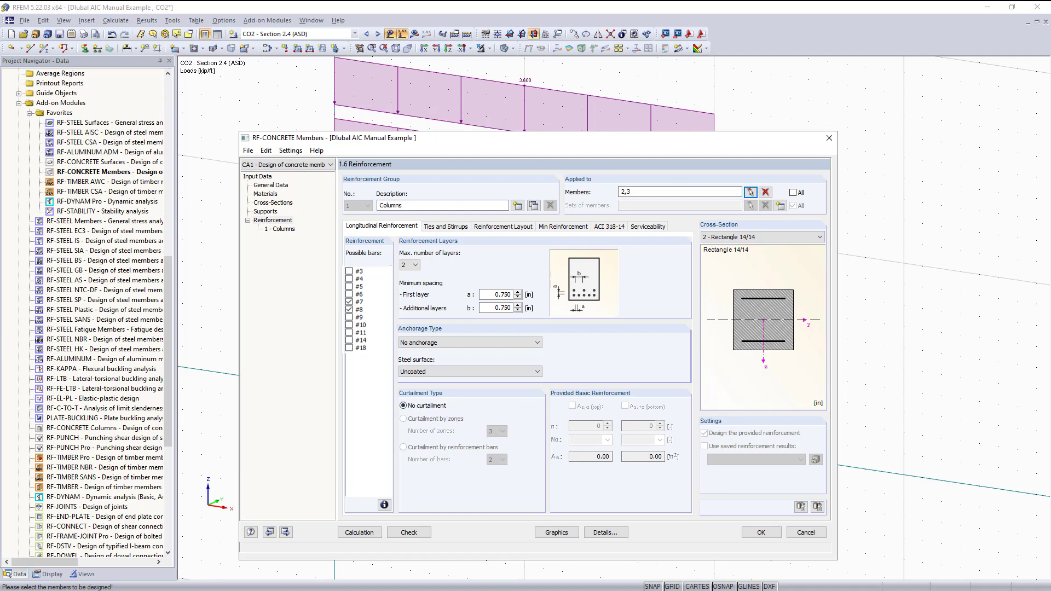
# Step: Review Ties and Stirrups, then view the Reinforcement Layout with its 2.000 in covers
pyautogui.click(447, 227)
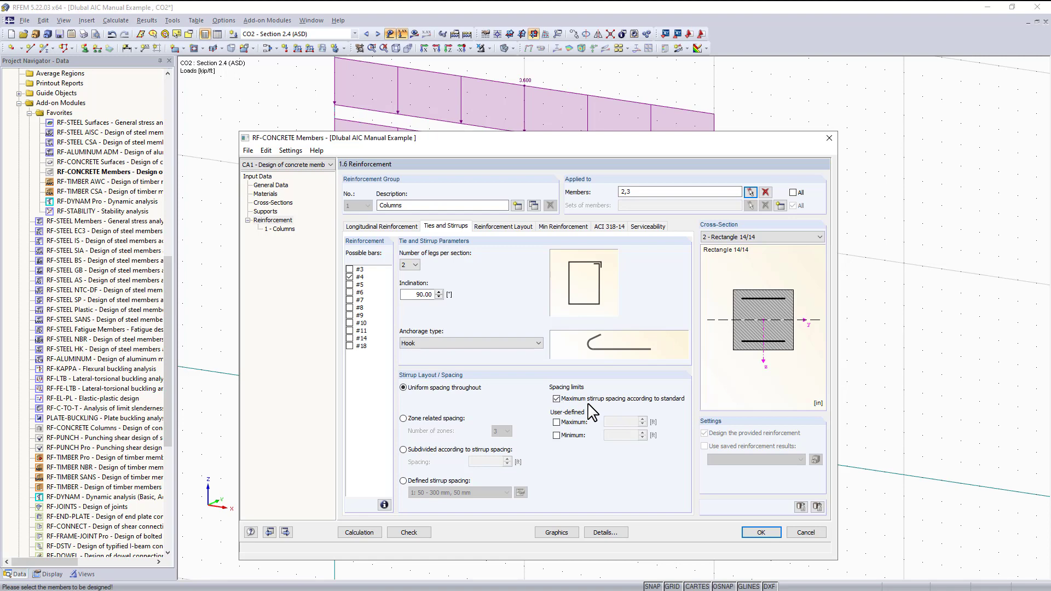
pyautogui.click(495, 230)
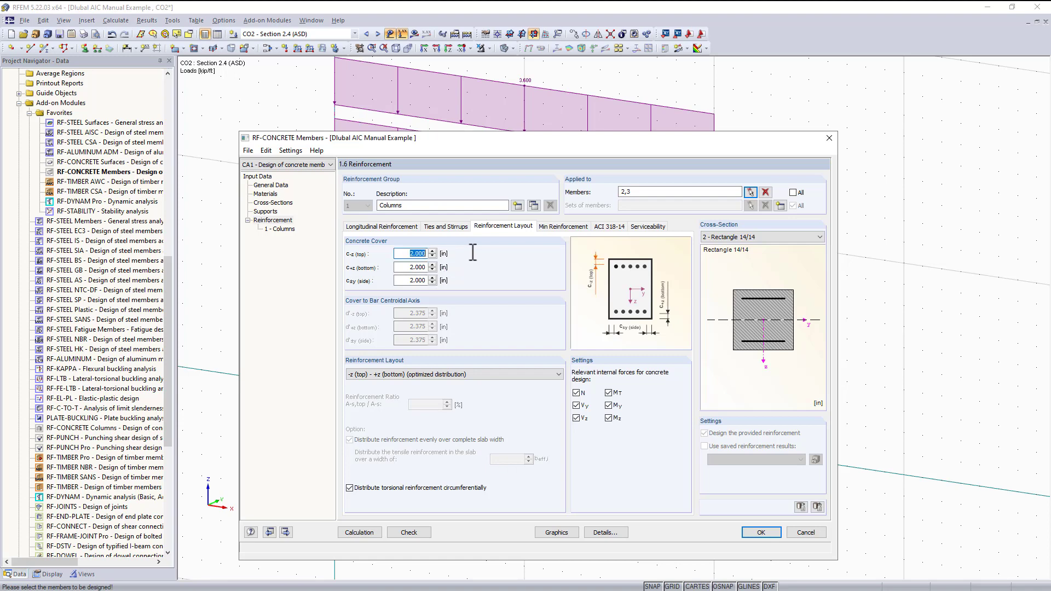
# Step: Set the top, bottom and side concrete covers to 1.5 in
pyautogui.write('1.5')
pyautogui.doubleClick(402, 267)
pyautogui.write('1.5')
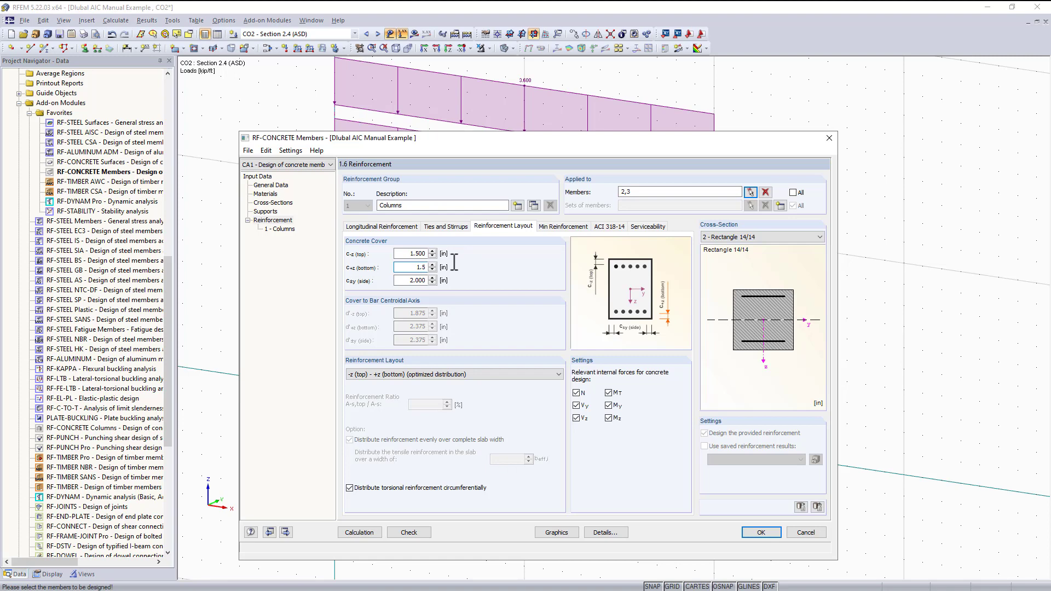
pyautogui.press('Tab')
pyautogui.write('1.5')
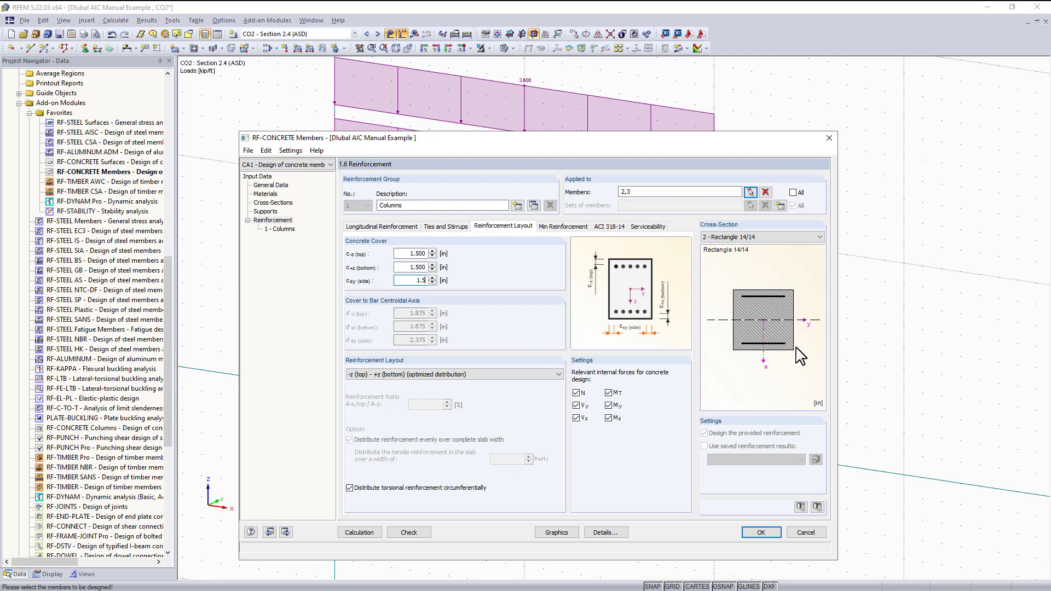
# Step: Choose a Uniformly surrounding layout and exclude My from design forces, keeping torsion MT
pyautogui.click(521, 374)
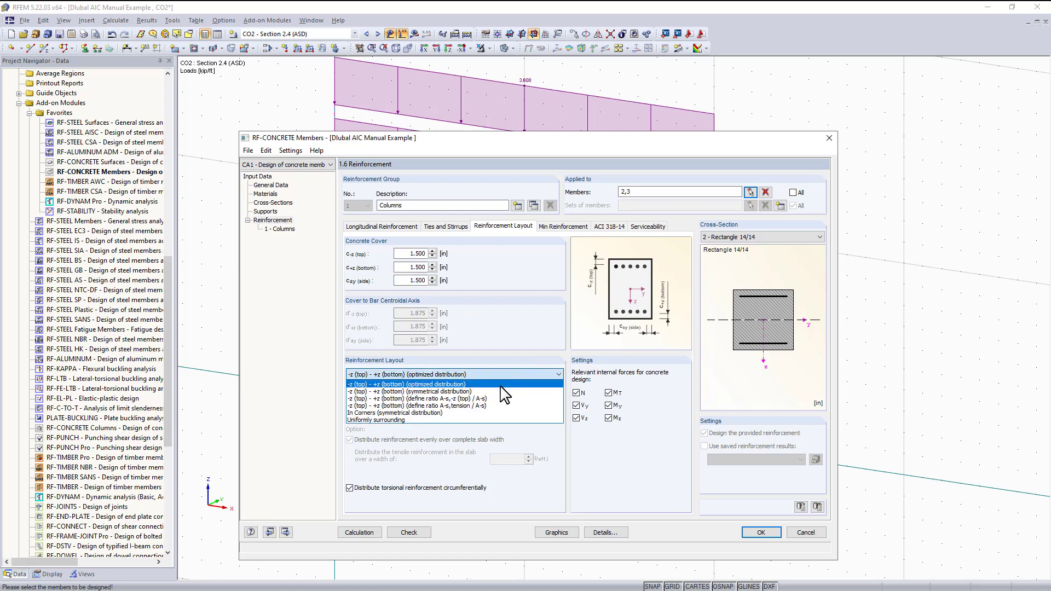
pyautogui.click(470, 420)
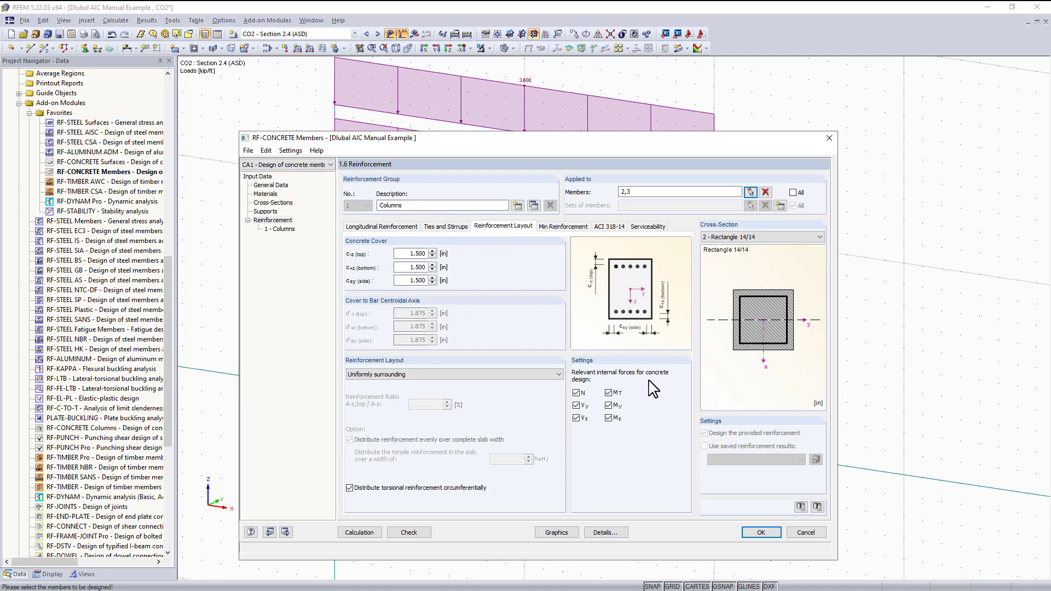
pyautogui.click(609, 405)
pyautogui.click(609, 393)
pyautogui.click(609, 393)
# Step: Review minimum reinforcement, then the ACI 318-14 settings: 8.00% maximum, φ 0.65/0.90/0.75
pyautogui.click(561, 226)
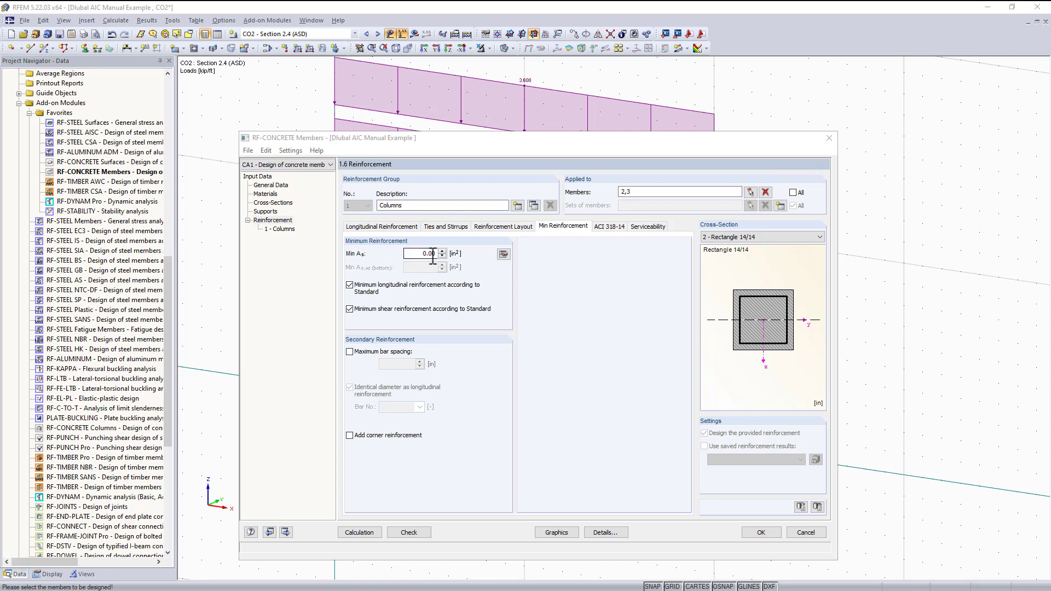
pyautogui.click(610, 229)
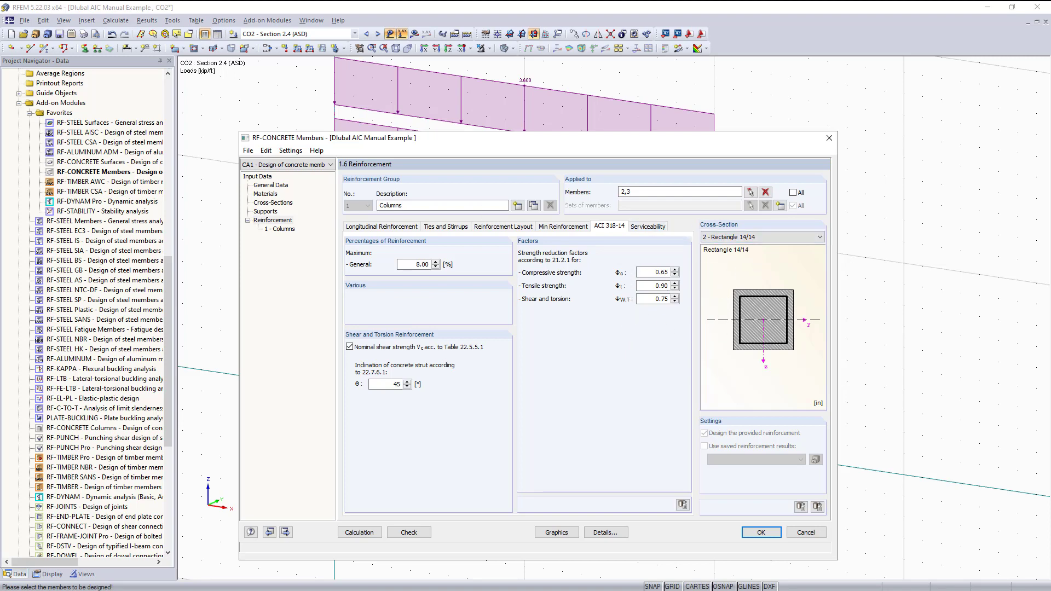
# Step: Show the Columns serviceability settings: 0.004 in crack width limit, deflection analysis off
pyautogui.click(646, 227)
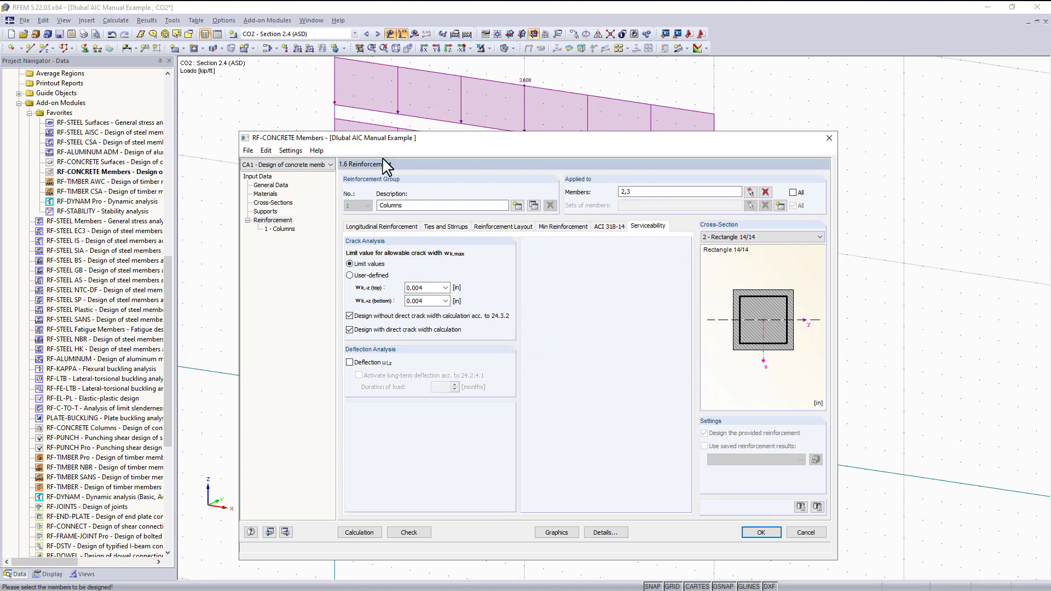
# Step: In General Data, select CO2 Section 2.4 (ASD) for serviceability limit state design
pyautogui.click(279, 185)
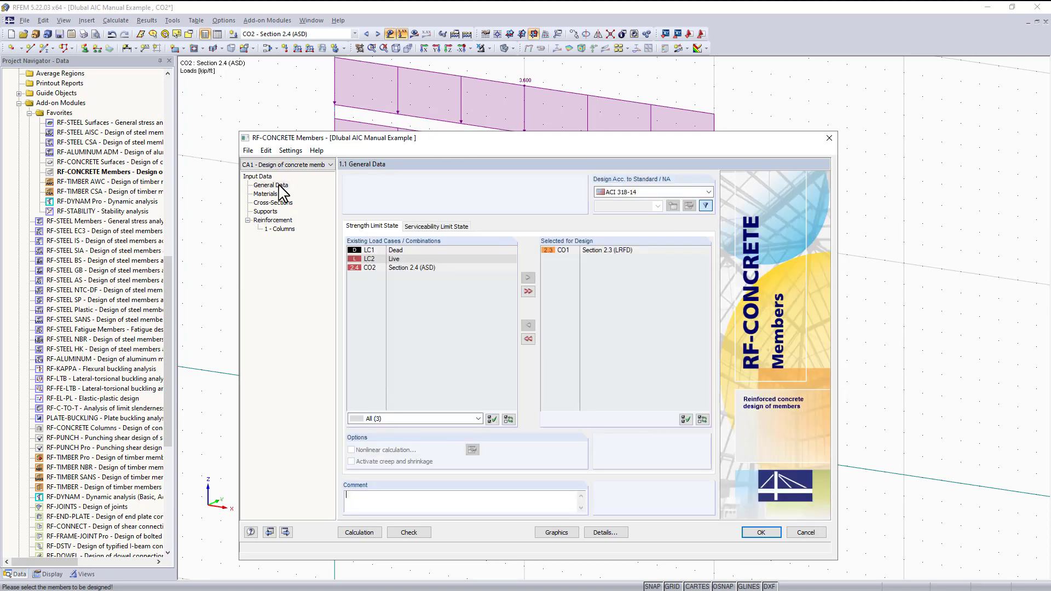
pyautogui.click(448, 227)
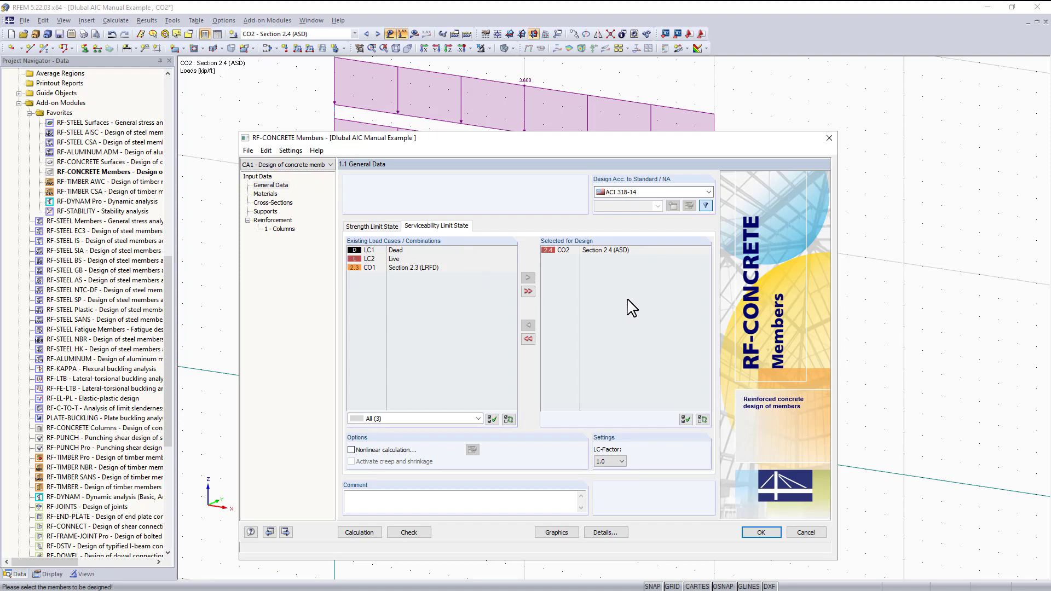
pyautogui.click(607, 250)
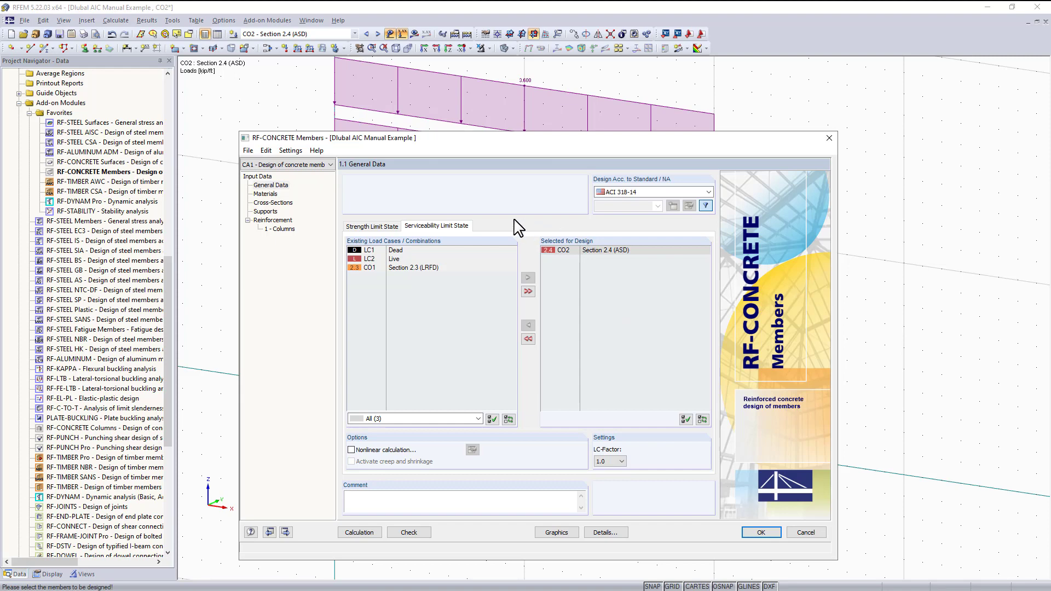
# Step: Reopen the Columns serviceability settings and list top crack-width limits by exposure condition
pyautogui.click(294, 230)
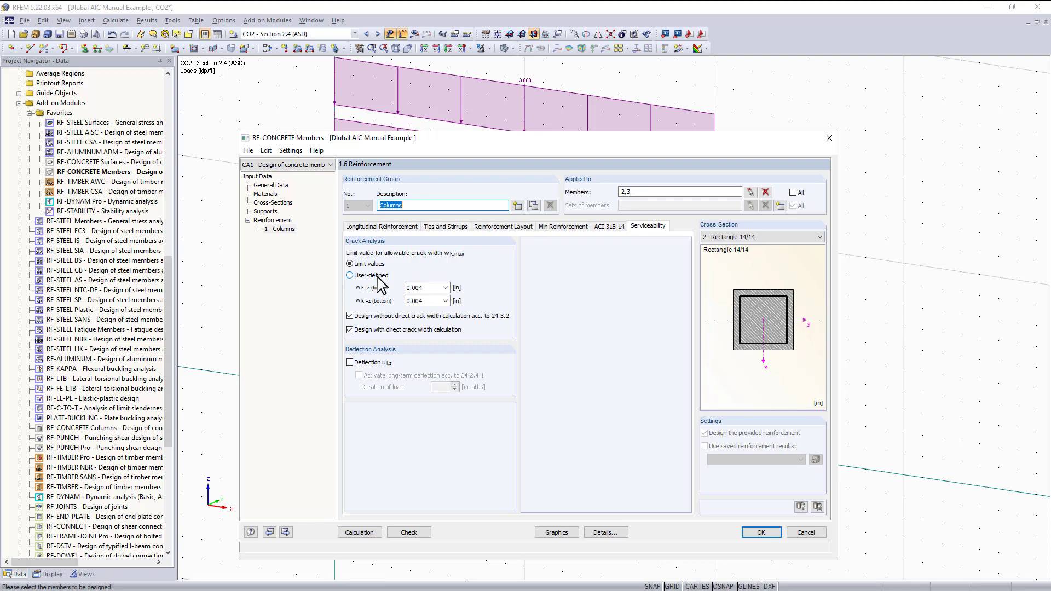
pyautogui.click(445, 288)
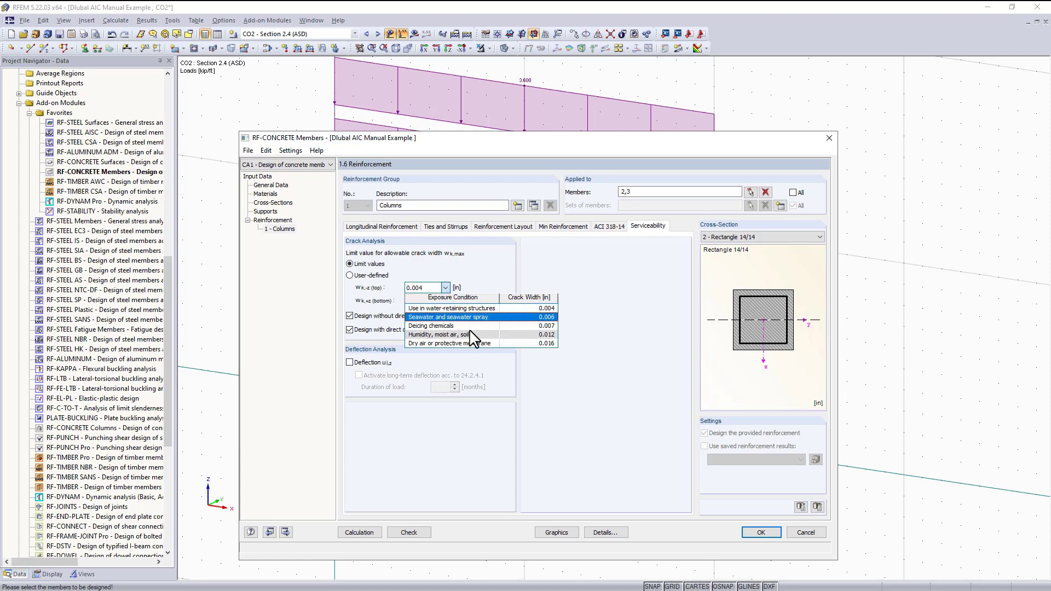
# Step: Use user-defined 0.004 in crack-width limits and enable u_l,z deflection analysis for the columns
pyautogui.click(373, 276)
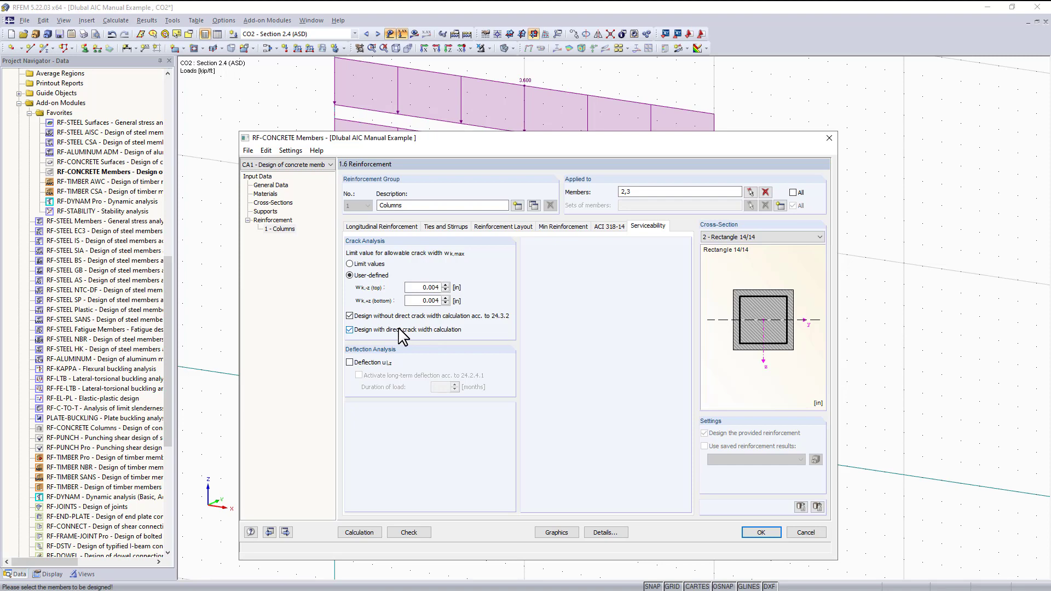
pyautogui.click(357, 363)
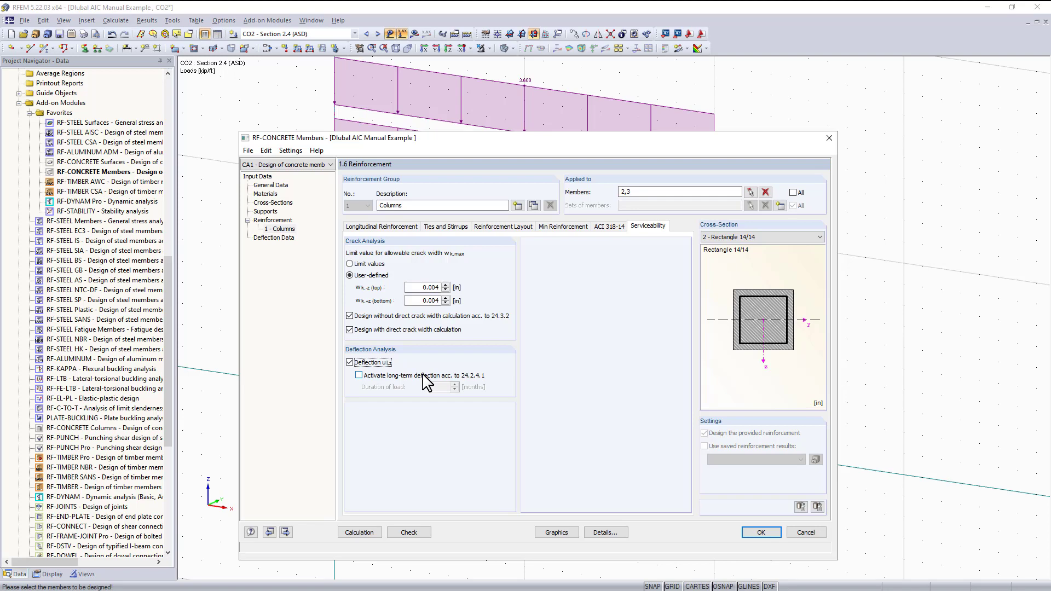
# Step: Activate long-term deflection with a 60-month load duration and view the Deflection Data table
pyautogui.click(373, 375)
pyautogui.click(446, 388)
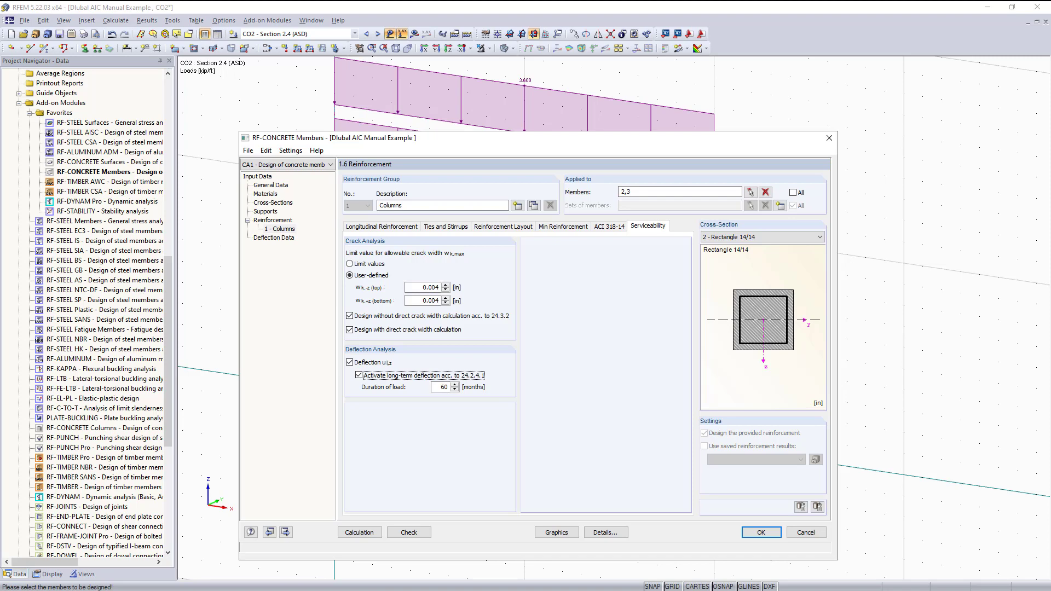
pyautogui.click(284, 238)
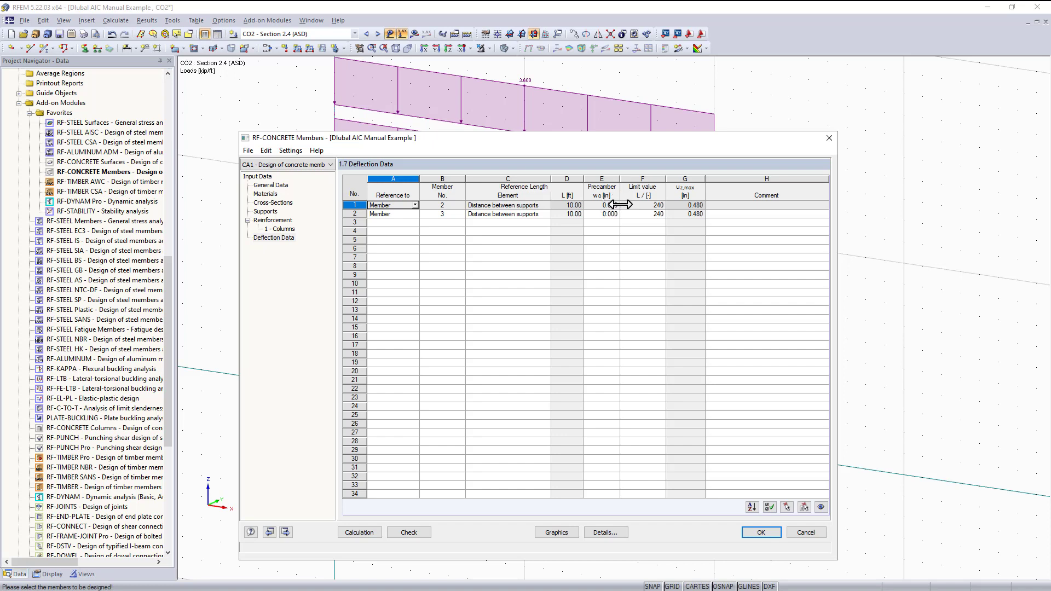
# Step: Keep the row 1 column deflection limit at L/240 and return to the Columns reinforcement group
pyautogui.click(643, 206)
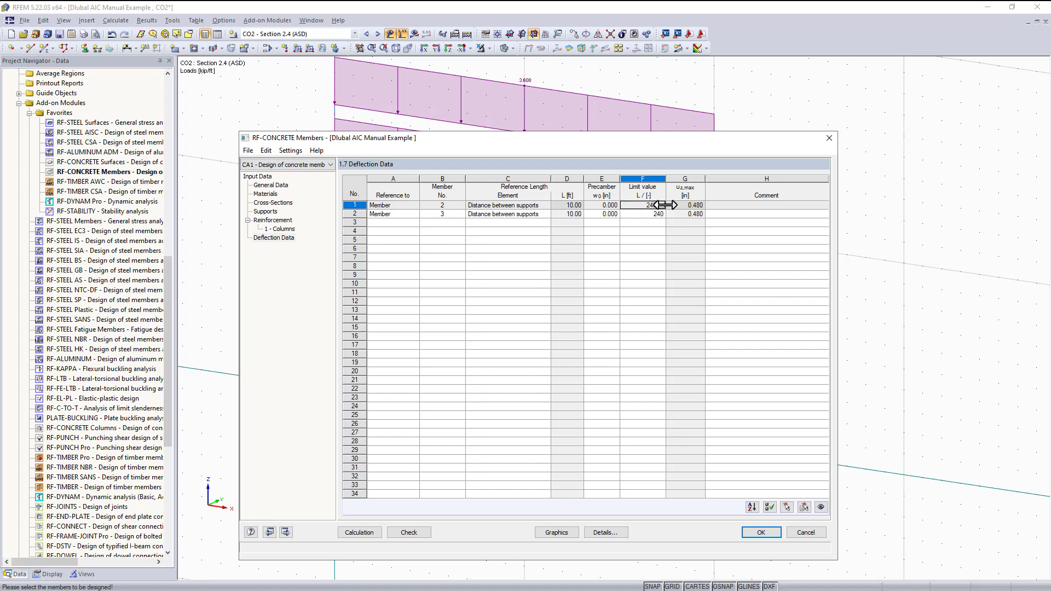
pyautogui.click(661, 205)
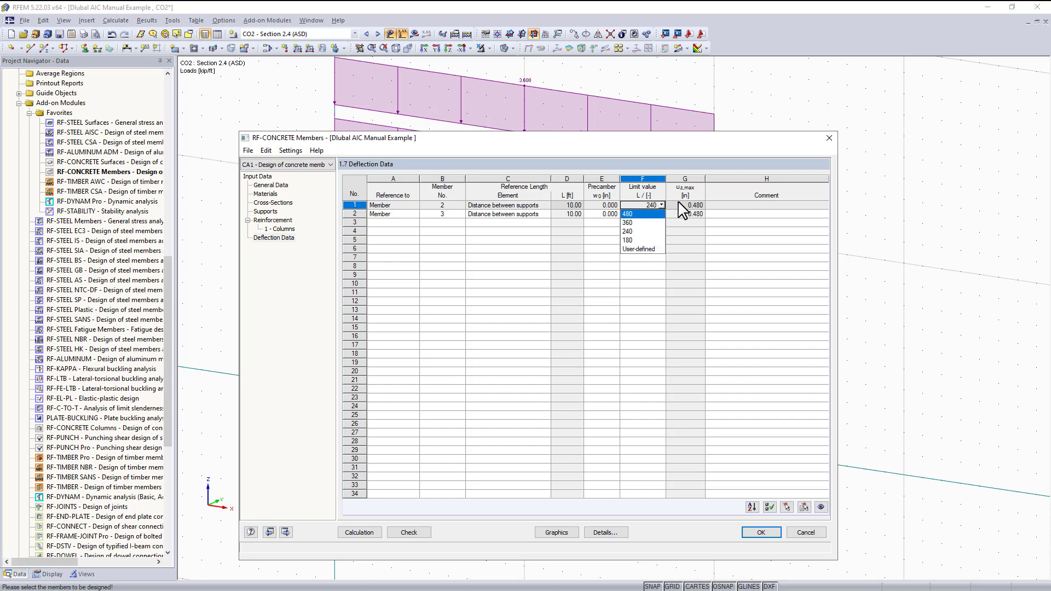
pyautogui.press('Escape')
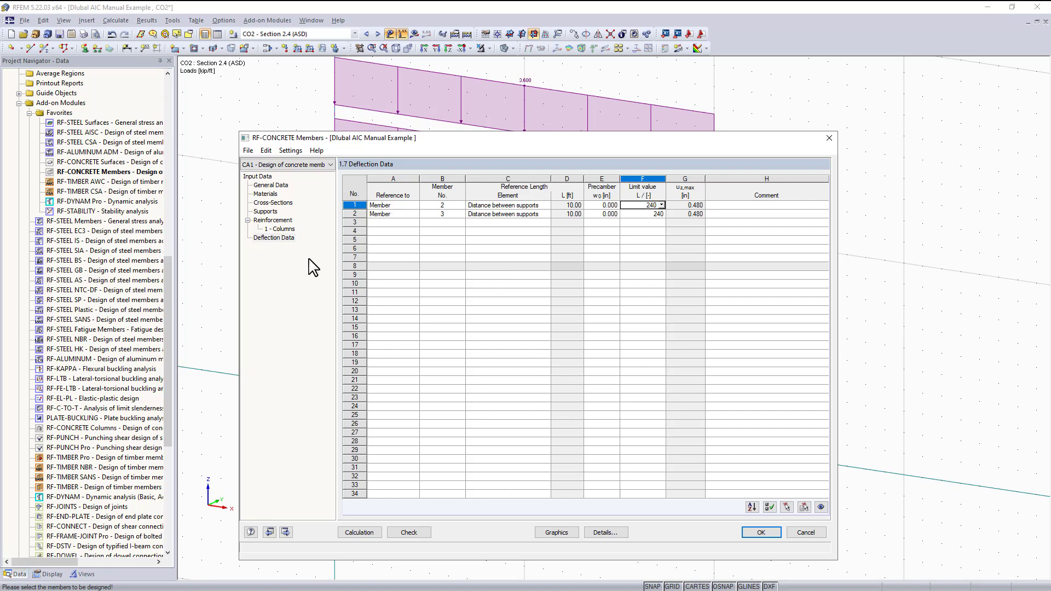
pyautogui.click(281, 221)
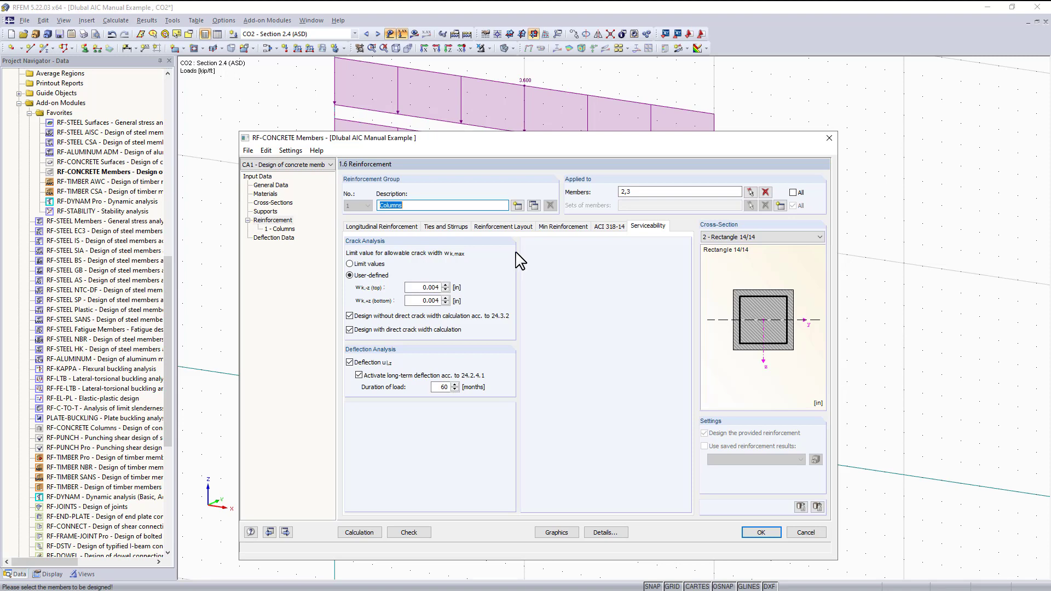
# Step: Copy the Columns group into a new group named Beam, assigned to member 1 only
pyautogui.click(534, 207)
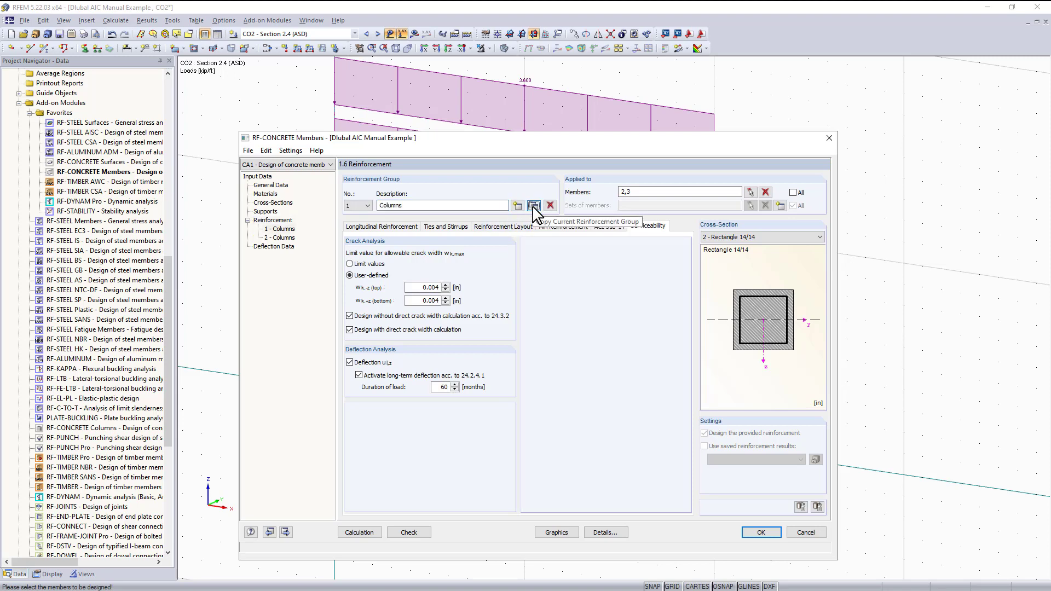
pyautogui.click(466, 206)
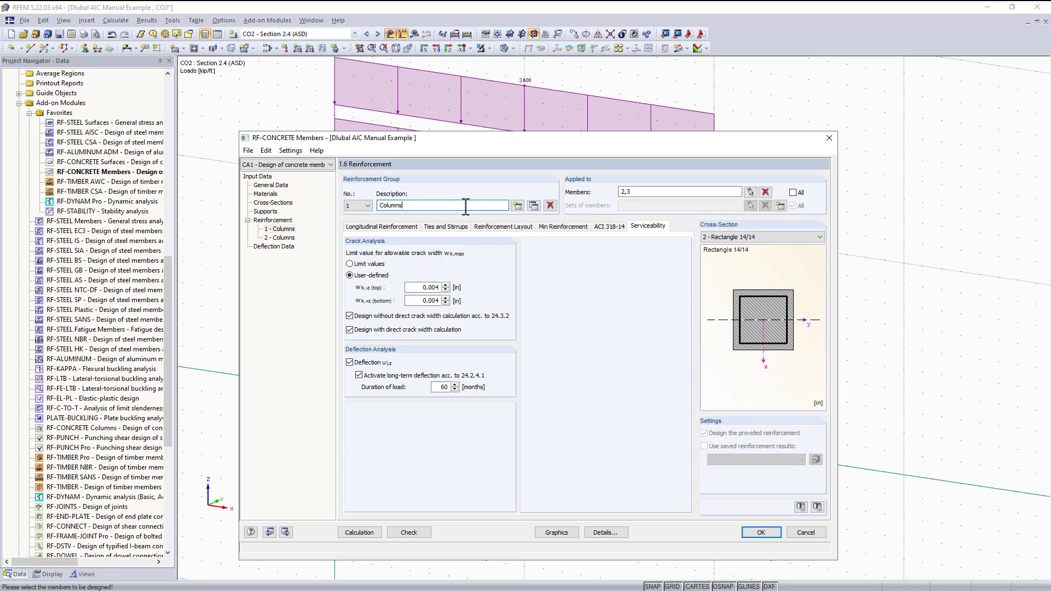
pyautogui.press('BackSpace')
pyautogui.press('BackSpace')
pyautogui.press('BackSpace')
pyautogui.press('BackSpace')
pyautogui.press('BackSpace')
pyautogui.press('BackSpace')
pyautogui.write('Beam')
pyautogui.click(765, 192)
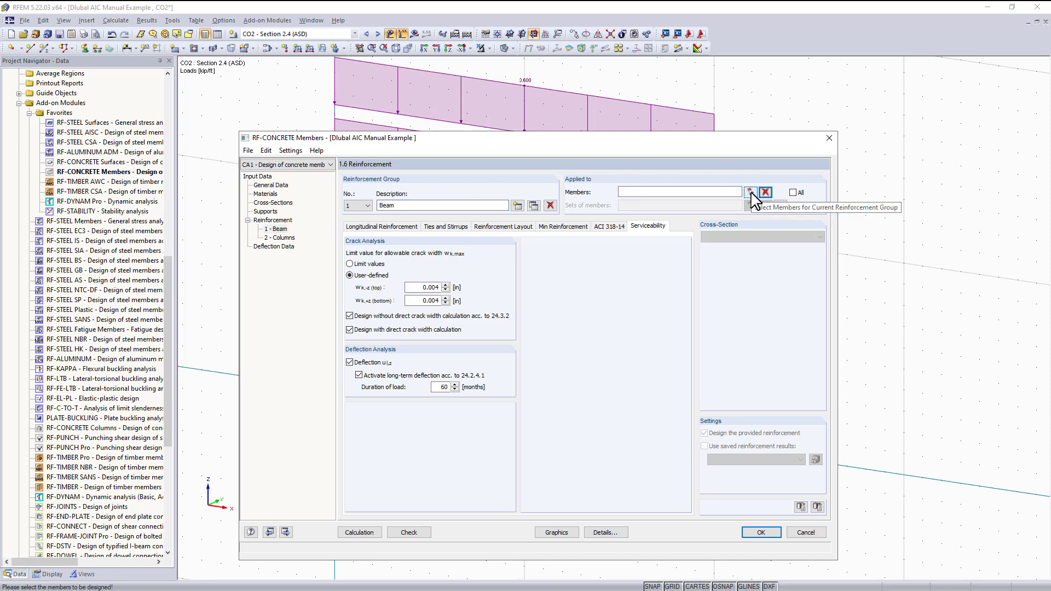
pyautogui.click(752, 191)
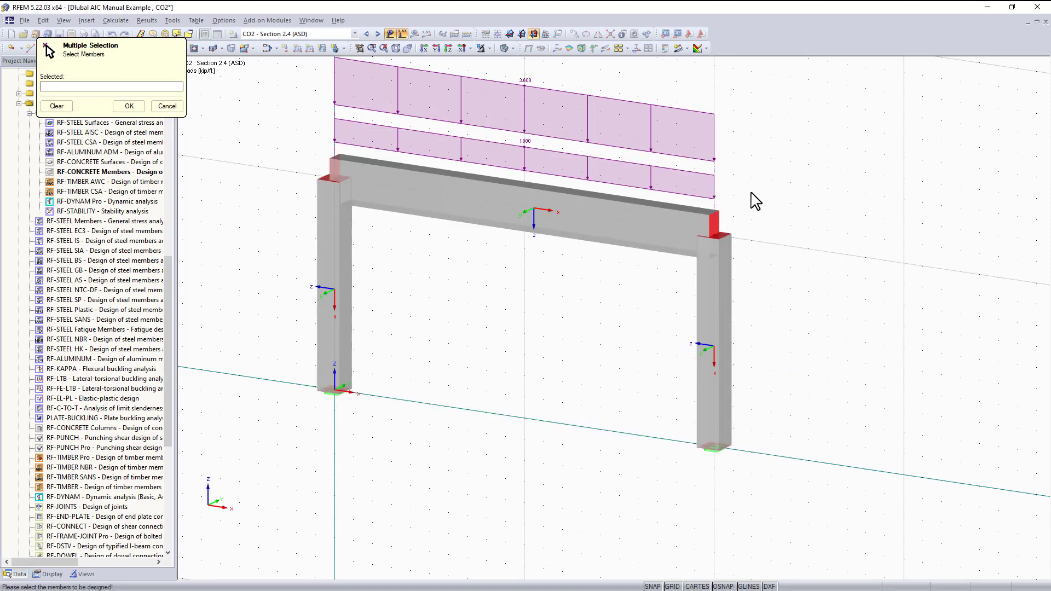
pyautogui.click(618, 215)
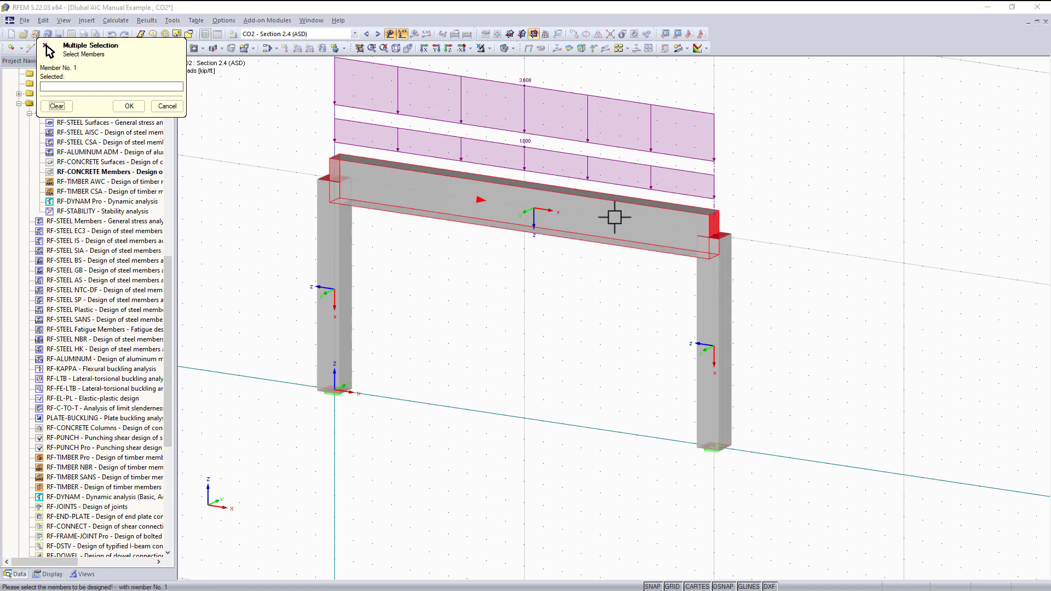
pyautogui.click(137, 105)
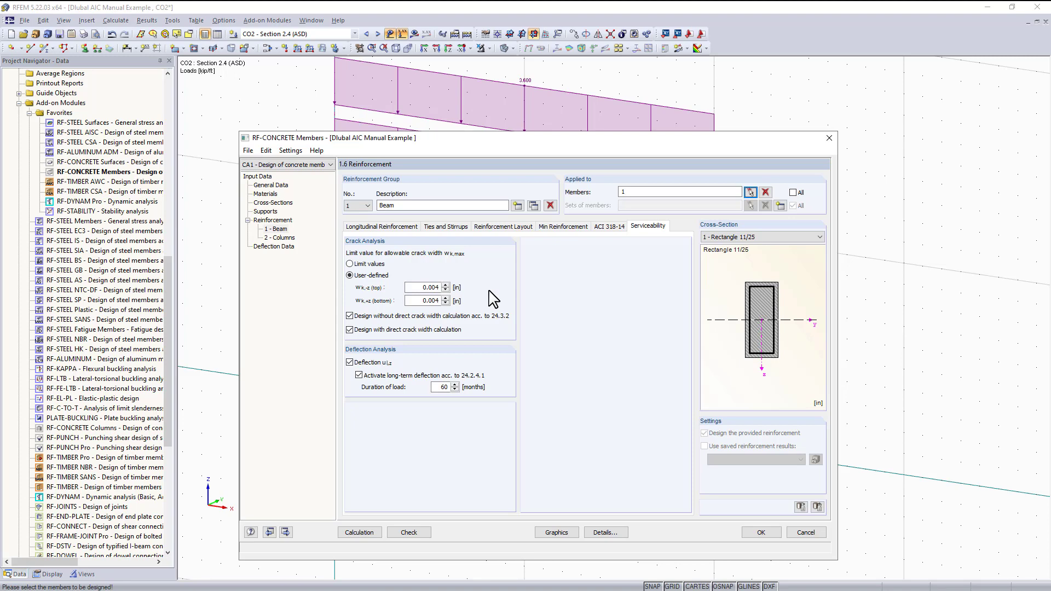
# Step: Set the Beam group's stirrups to zone-related spacing with 3 zones
pyautogui.click(443, 226)
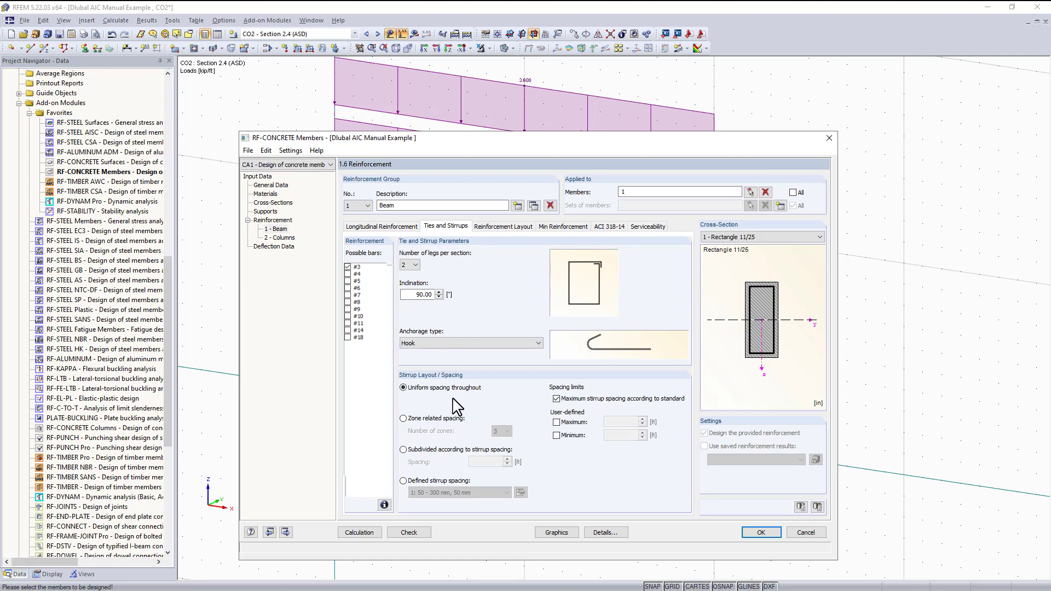
pyautogui.click(432, 419)
pyautogui.click(506, 431)
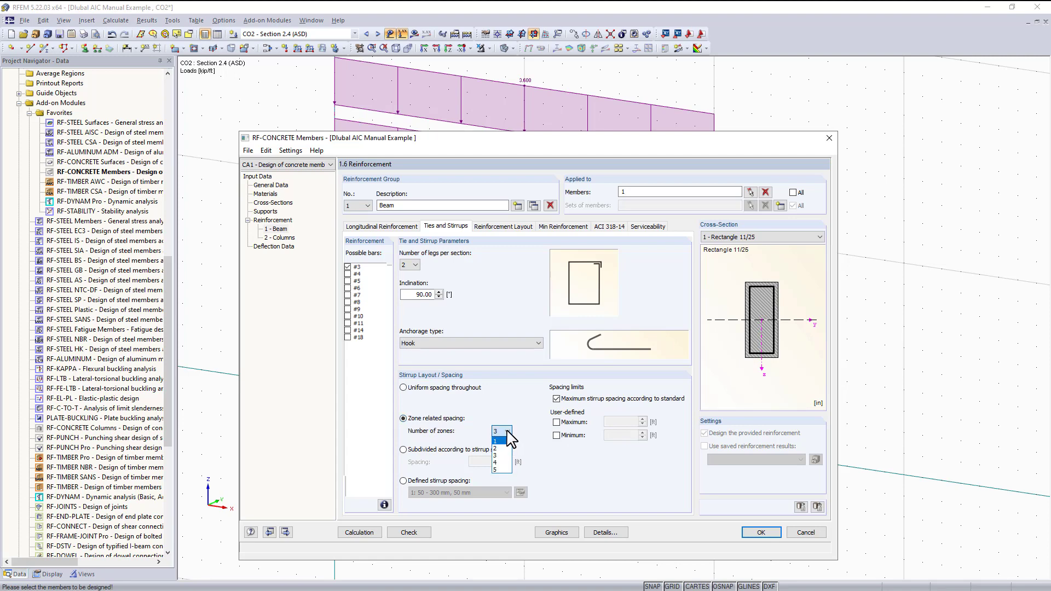
pyautogui.click(507, 431)
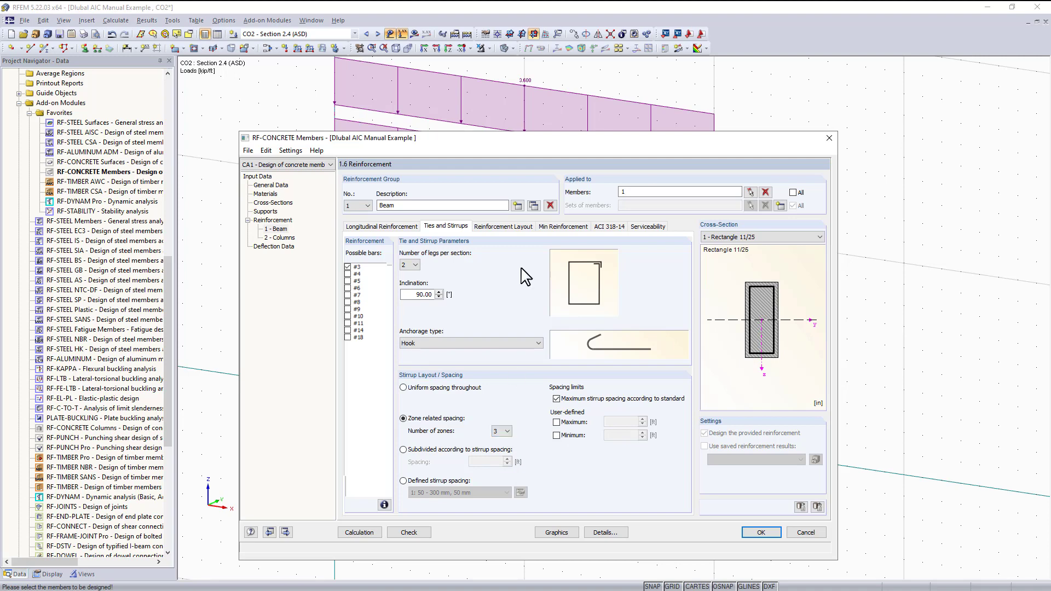
# Step: Choose the -z (top) - +z (bottom) optimized distribution reinforcement layout for the Beam group
pyautogui.click(501, 227)
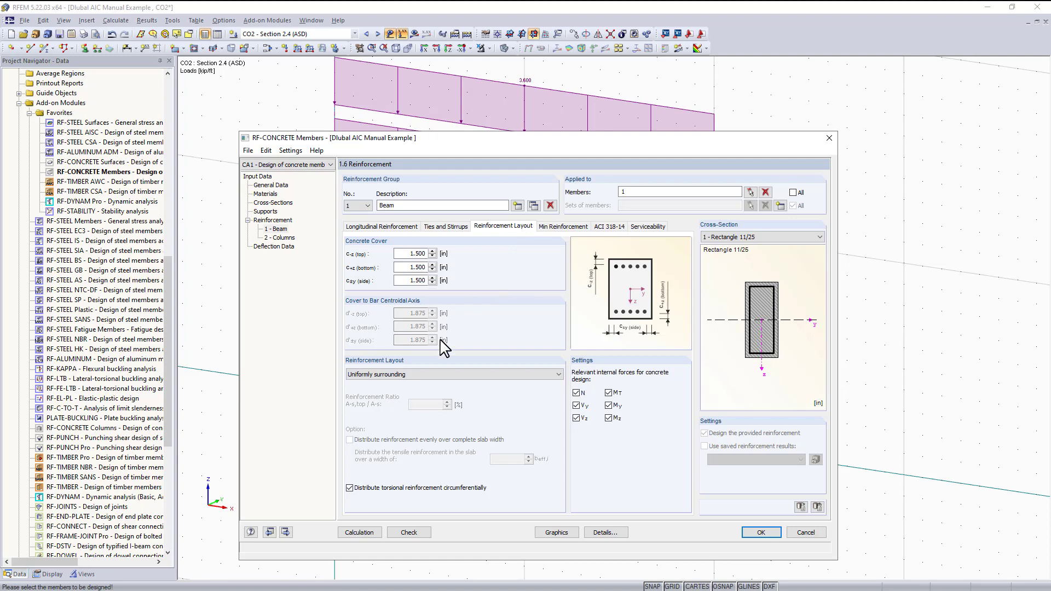
pyautogui.click(430, 374)
pyautogui.press('Home')
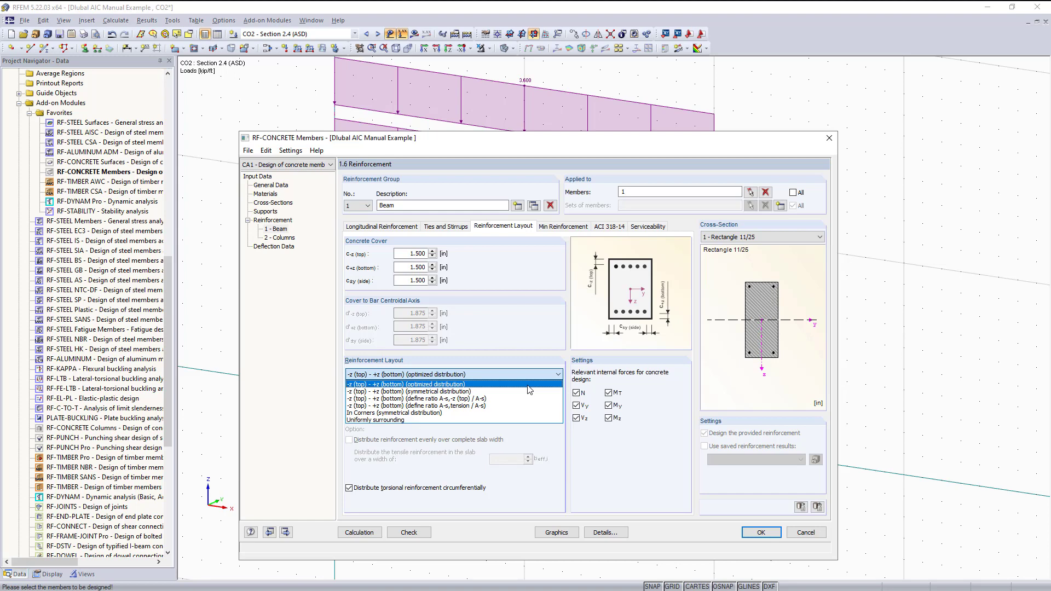
pyautogui.click(528, 385)
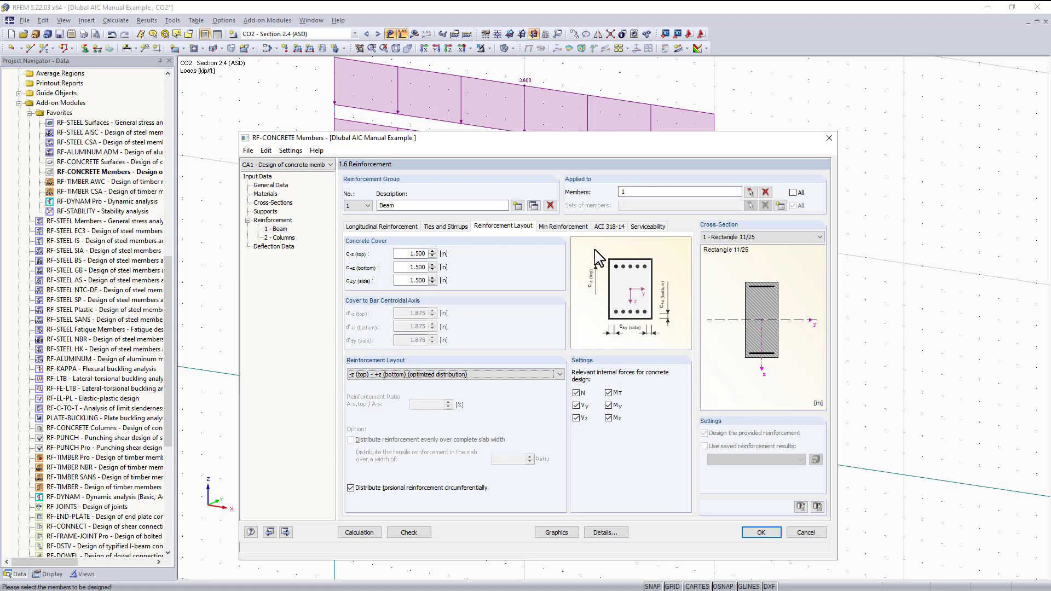
pyautogui.click(563, 226)
# Step: Show Deflection Data listing member 1: 20.00 ft span, L/240, 0.960 in allowable deflection
pyautogui.click(647, 226)
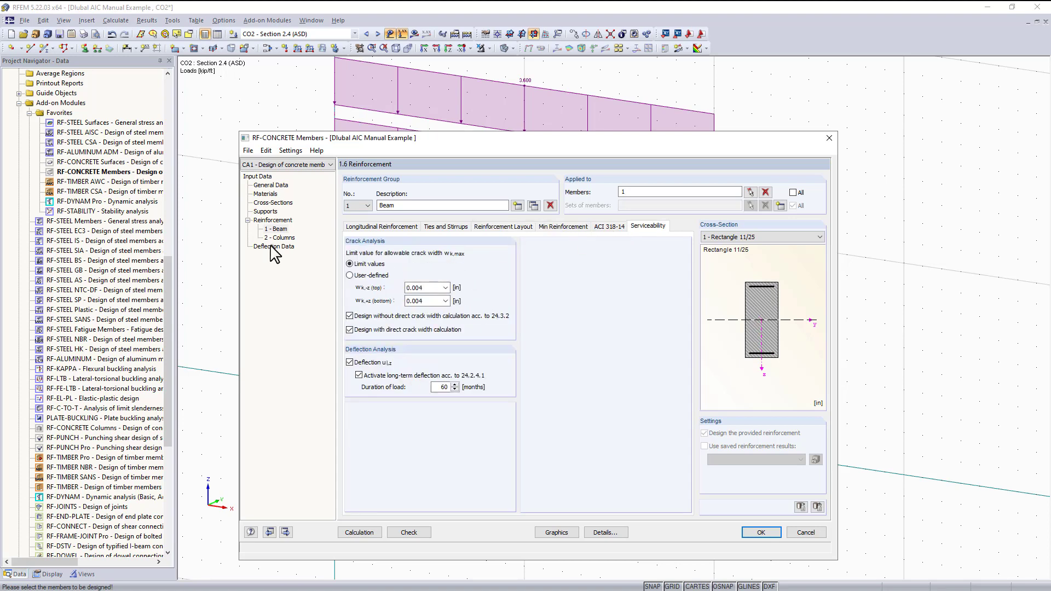
pyautogui.click(273, 246)
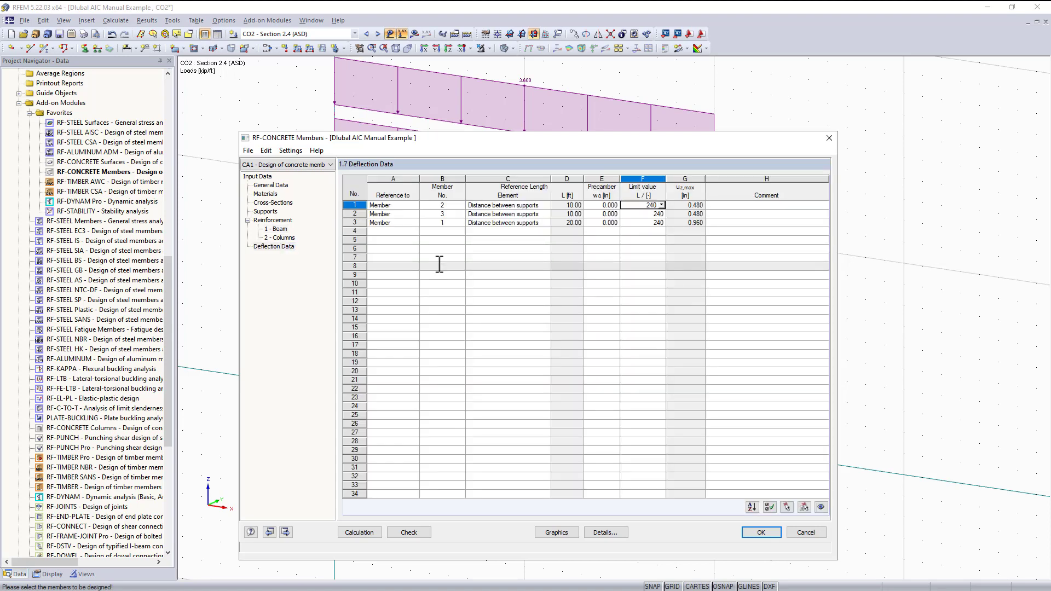